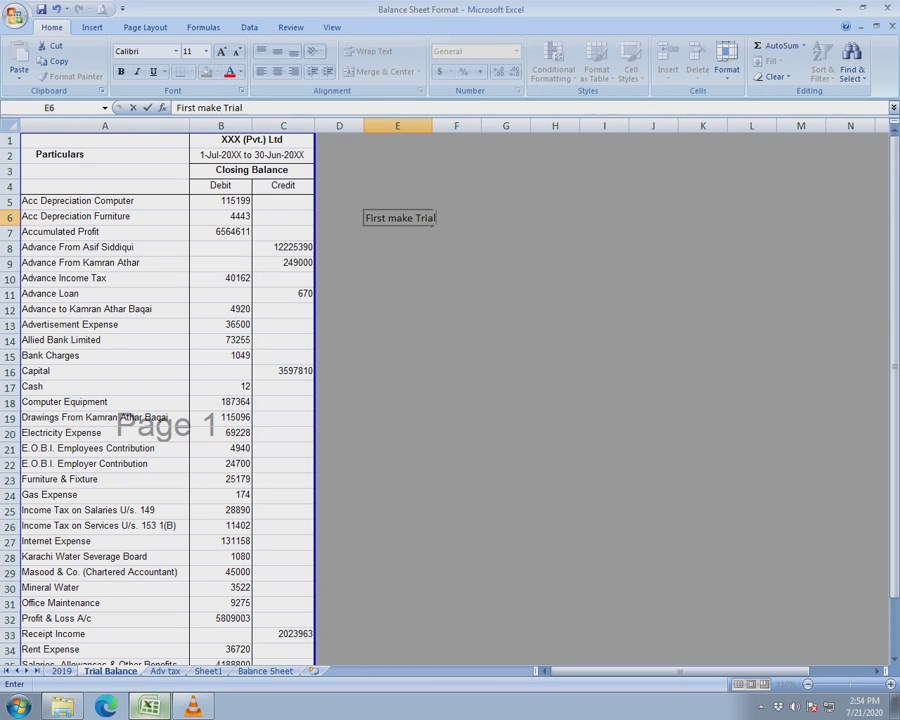
# Step: Complete the note "First make Trial Balance" in cell E6 of the Trial Balance sheet and clear it
pyautogui.write('Balance')
pyautogui.press('Return')
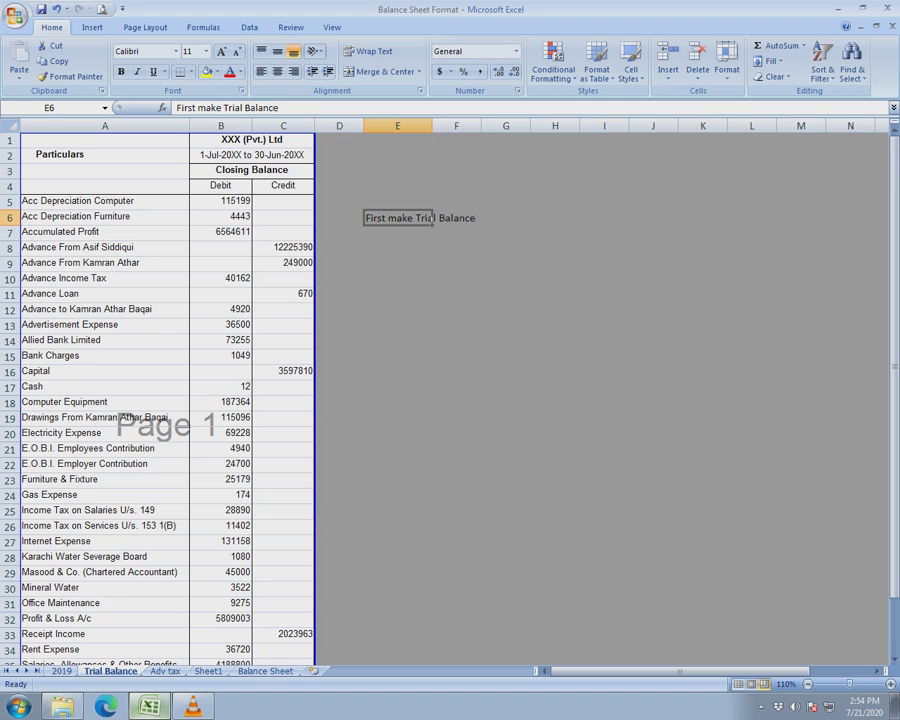
pyautogui.press('Delete')
# Step: Look through the trial balance's account list with its debit and credit closing balances
pyautogui.press('Left')
pyautogui.press('Left')
pyautogui.press('Left')
pyautogui.press('Left')
pyautogui.press('Up')
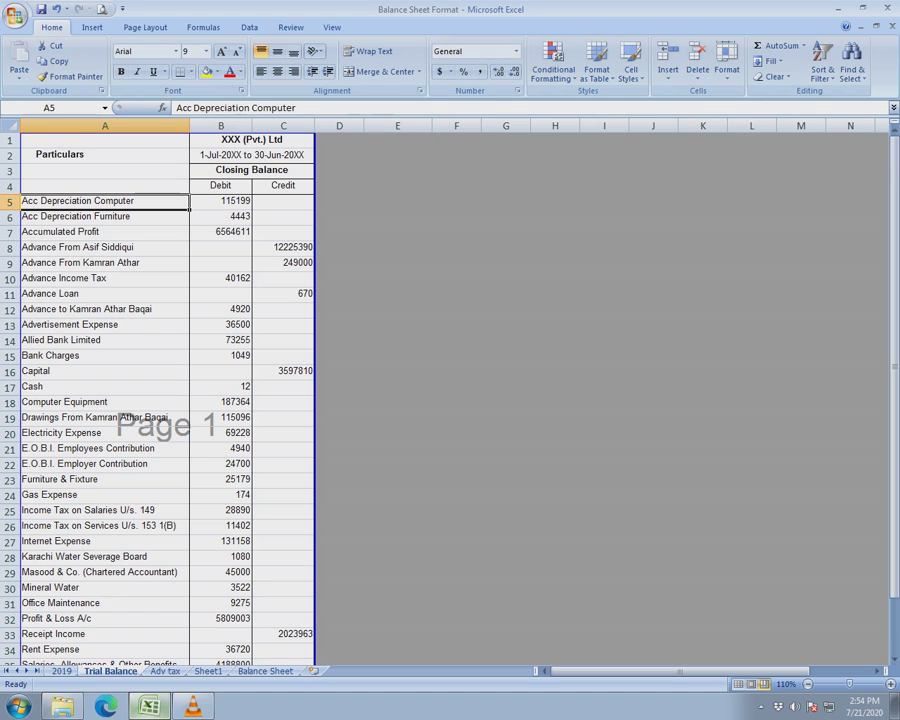
pyautogui.scroll(-6, 167, 400)
pyautogui.scroll(6, 167, 400)
pyautogui.click(105, 356)
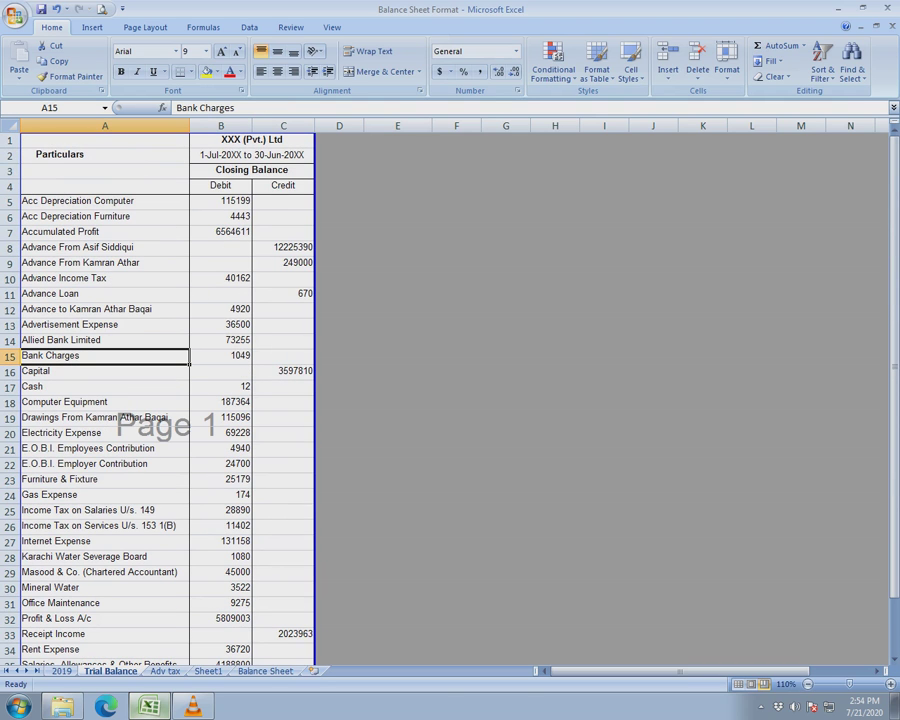
# Step: Go to the 2019 sheet and select empty cell N8 beside the balance sheet
pyautogui.hotkey('ctrl', 'pageup')
pyautogui.press('Right')
pyautogui.press('Right')
pyautogui.press('Right')
pyautogui.press('Right')
pyautogui.press('Right')
pyautogui.press('Right')
pyautogui.press('Right')
pyautogui.press('Right')
pyautogui.press('Right')
pyautogui.press('Right')
pyautogui.press('Right')
pyautogui.press('Right')
pyautogui.press('Right')
pyautogui.press('Right')
pyautogui.press('Right')
pyautogui.press('Right')
pyautogui.press('Right')
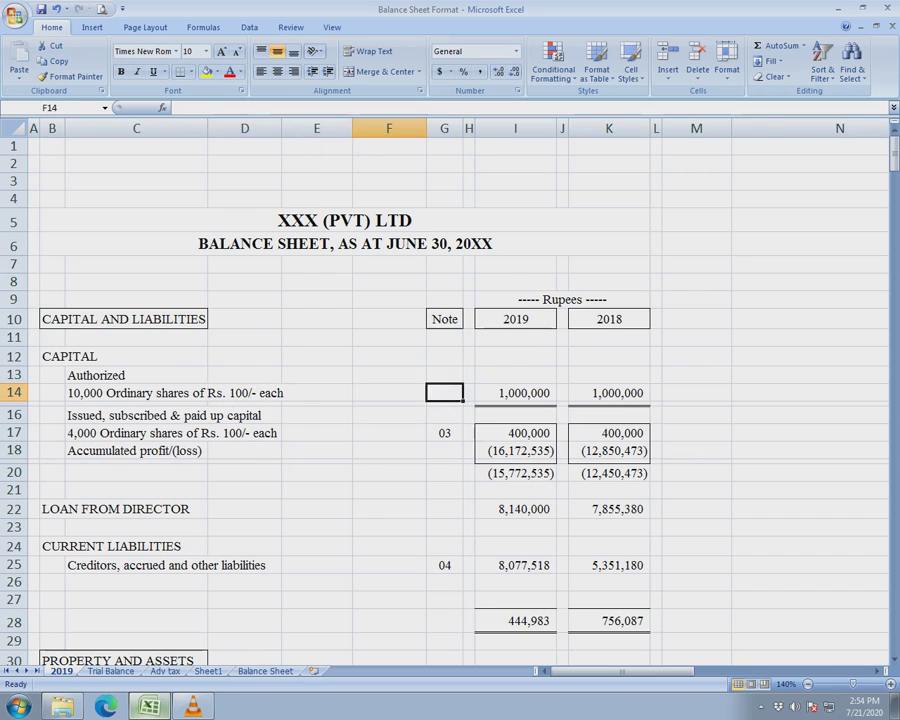
pyautogui.press('Left')
pyautogui.press('Left')
pyautogui.press('Left')
pyautogui.press('Left')
pyautogui.press('Left')
pyautogui.press('Left')
pyautogui.press('Left')
pyautogui.press('Left')
pyautogui.press('Up')
pyautogui.press('Up')
pyautogui.press('Up')
pyautogui.press('Up')
pyautogui.press('Up')
pyautogui.press('Up')
pyautogui.press('Up')
pyautogui.press('Down')
pyautogui.press('Right')
# Step: Enter the note "Then start making balance sheet" in cell N8
pyautogui.write('Then')
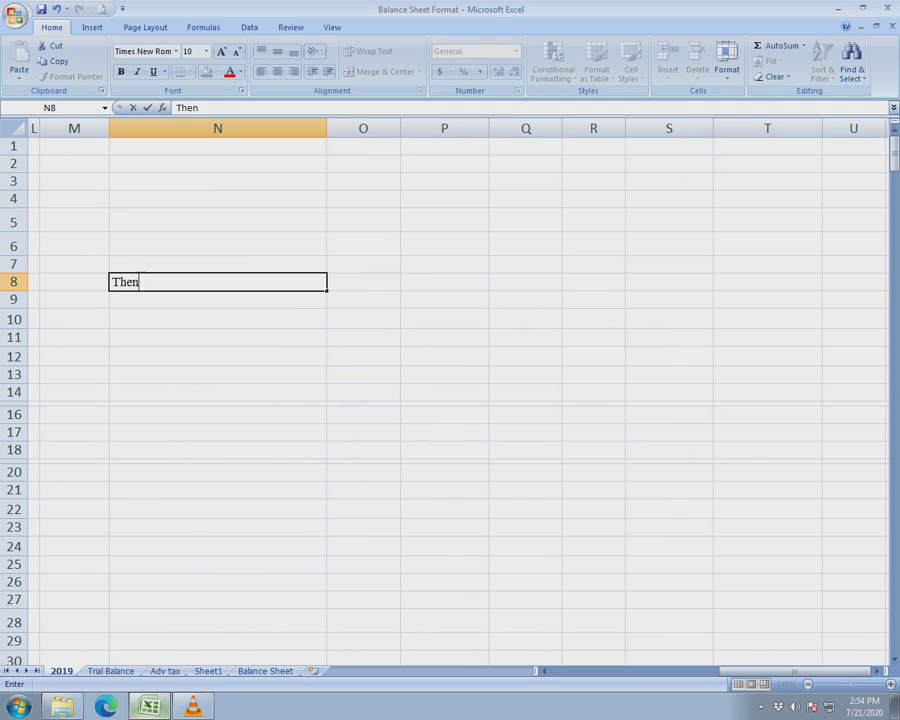
pyautogui.write(' start making ')
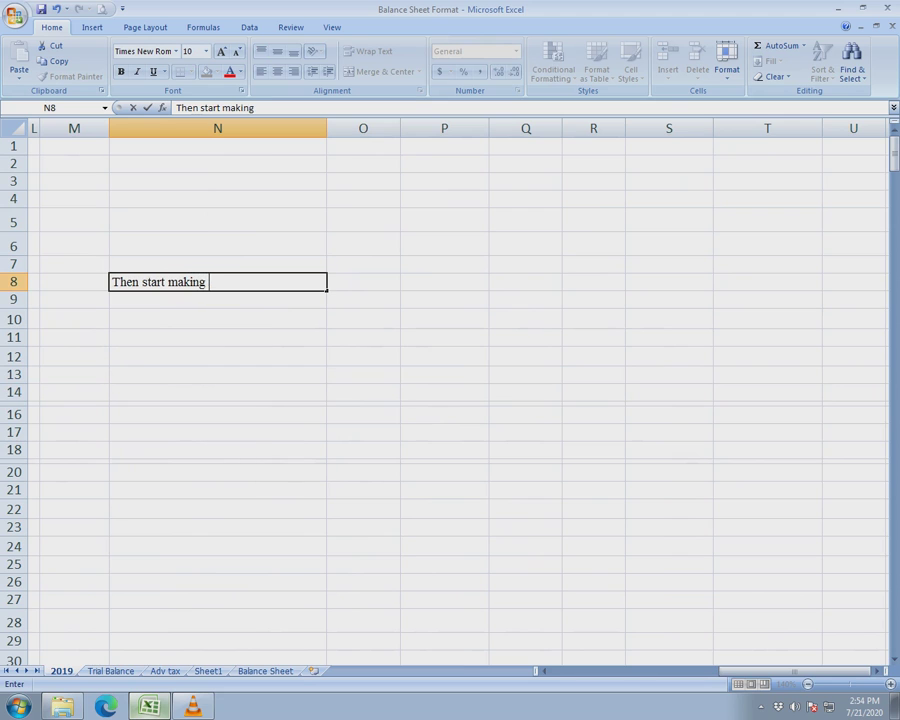
pyautogui.write('balance')
pyautogui.press('Return')
pyautogui.press('Up')
pyautogui.press('F2')
pyautogui.write('sheet')
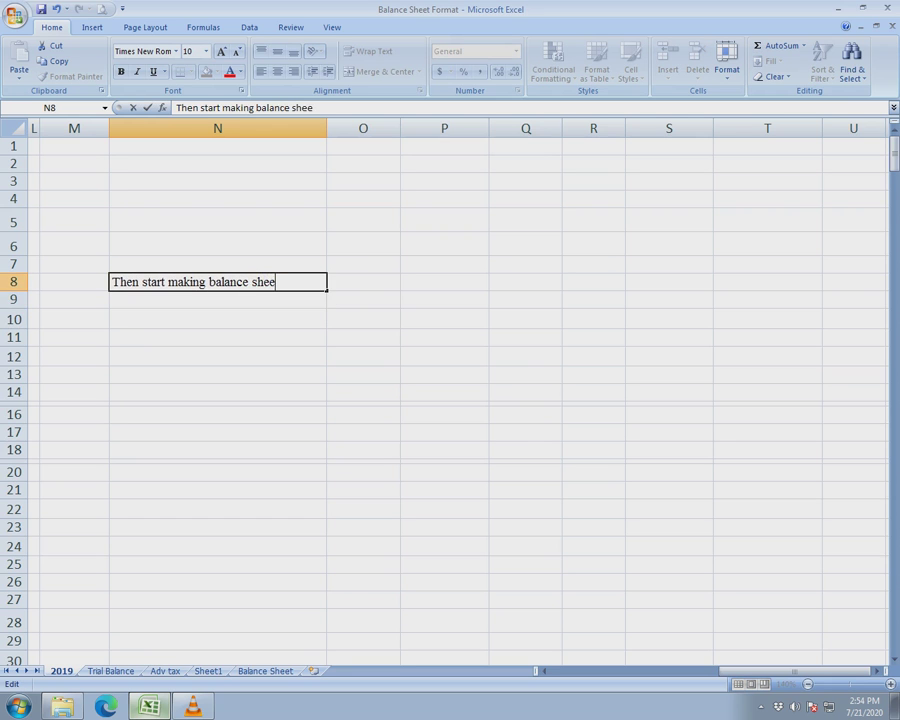
pyautogui.press('Return')
# Step: List "Pnl", "Change in equity", "Cash flow st" and "Note to the account" in cells N9 to N12
pyautogui.write('Pnl')
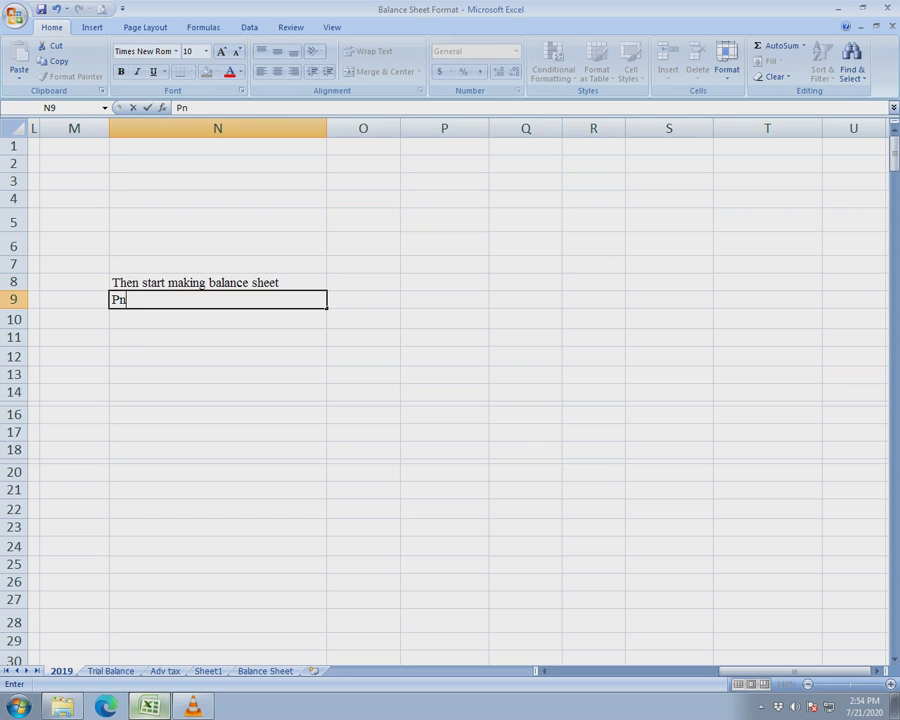
pyautogui.press('Return')
pyautogui.write('Cha')
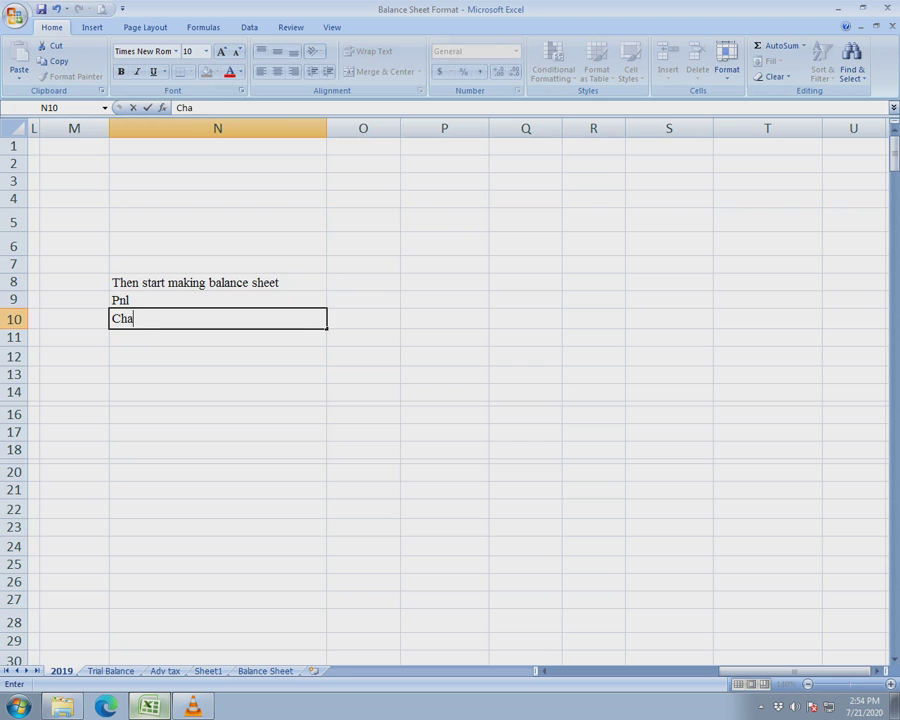
pyautogui.write('nge in equity')
pyautogui.press('Return')
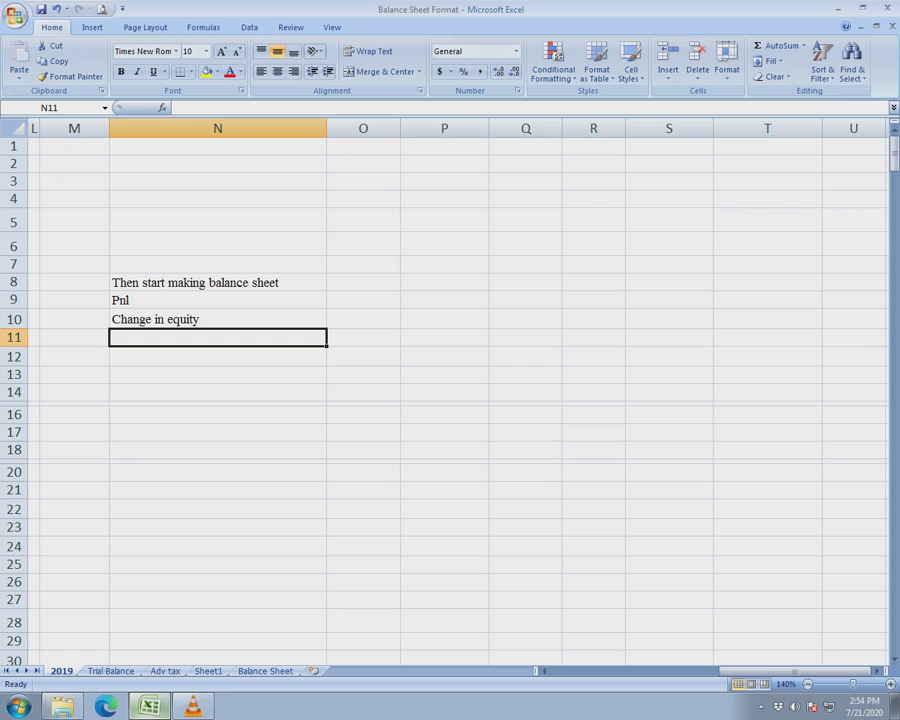
pyautogui.write('Cash s')
pyautogui.press('BackSpace')
pyautogui.write('flow st')
pyautogui.press('Return')
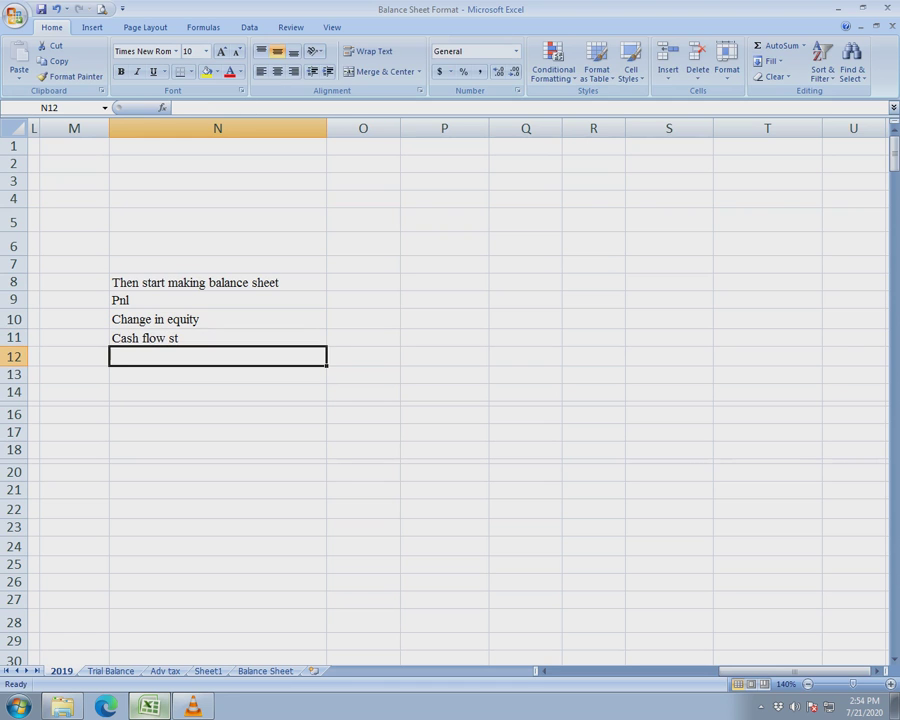
pyautogui.write('Not')
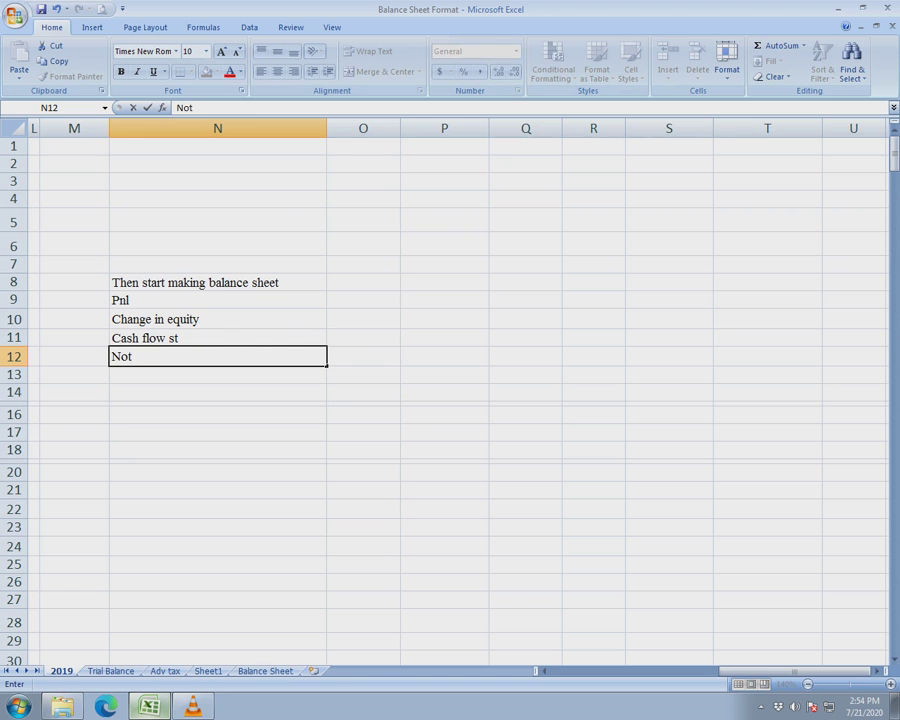
pyautogui.write('e to the account')
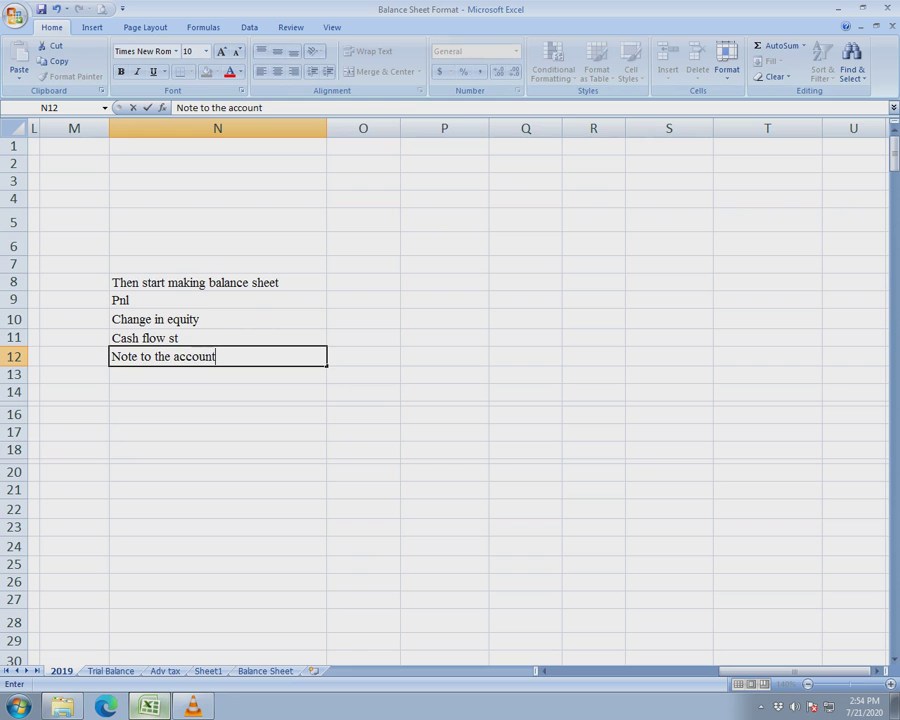
pyautogui.press('Return')
# Step: Clear the notes from cells N8 to N12
pyautogui.press('Up')
pyautogui.hotkey('shift', 'Up')
pyautogui.hotkey('shift', 'Up')
pyautogui.hotkey('shift', 'Up')
pyautogui.hotkey('shift', 'Up')
pyautogui.press('Delete')
# Step: Return to the balance sheet and select the 2019 authorized capital amount in cell I14
pyautogui.press('Left')
pyautogui.press('Left')
pyautogui.press('Left')
pyautogui.press('Left')
pyautogui.press('Left')
pyautogui.press('Left')
pyautogui.press('Left')
pyautogui.press('Left')
pyautogui.press('Left')
pyautogui.press('Left')
pyautogui.press('Left')
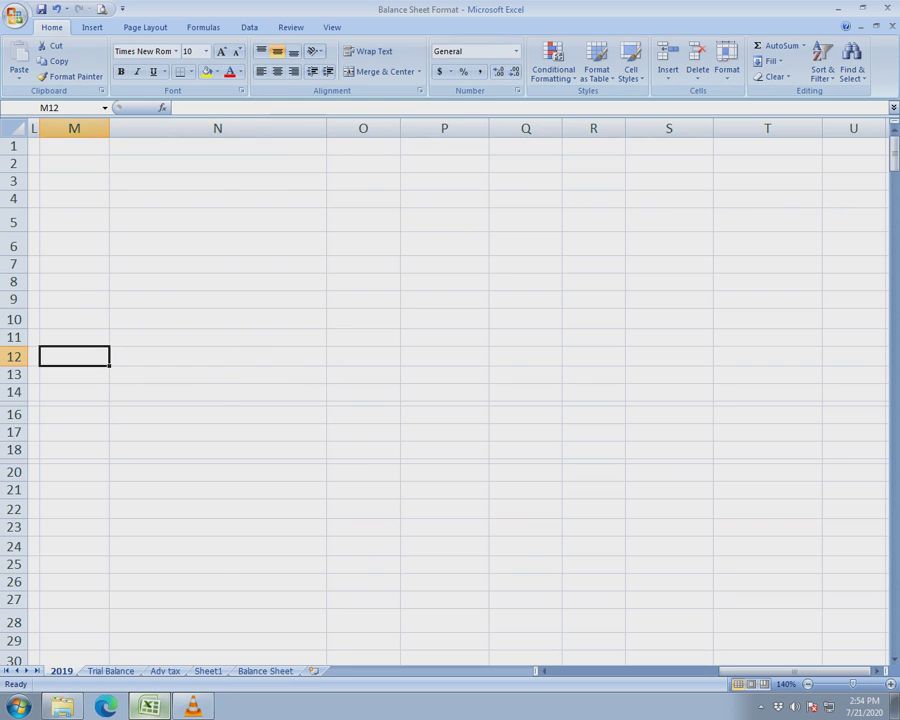
pyautogui.press('Left')
pyautogui.press('Left')
pyautogui.press('Down')
pyautogui.press('Down')
pyautogui.press('Down')
pyautogui.press('Right')
pyautogui.press('Right')
pyautogui.press('Right')
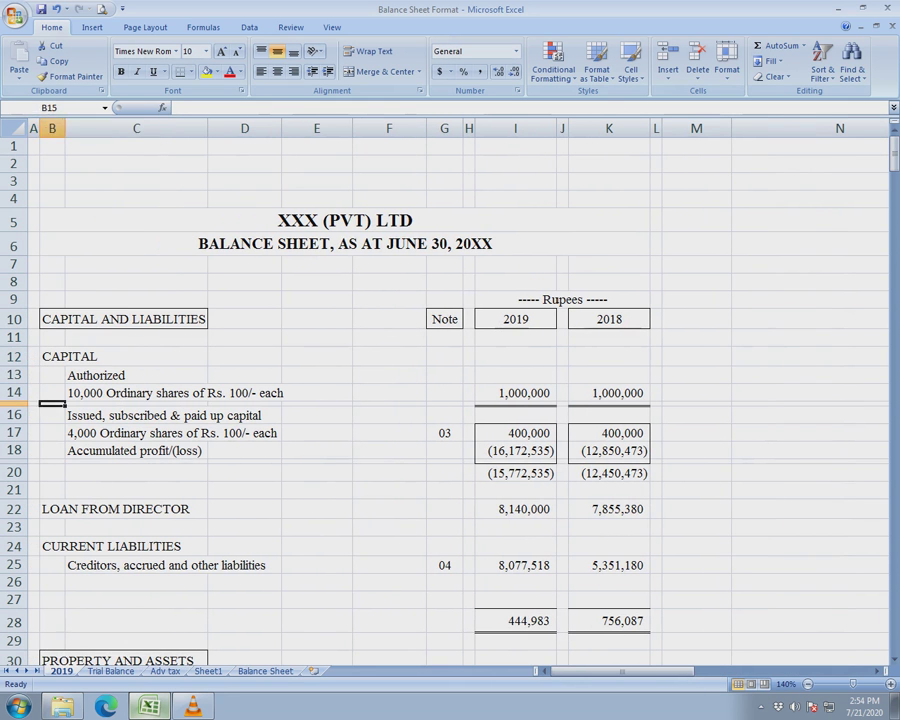
pyautogui.press('Right')
pyautogui.press('Right')
pyautogui.press('Right')
pyautogui.press('Right')
pyautogui.press('Right')
pyautogui.press('Up')
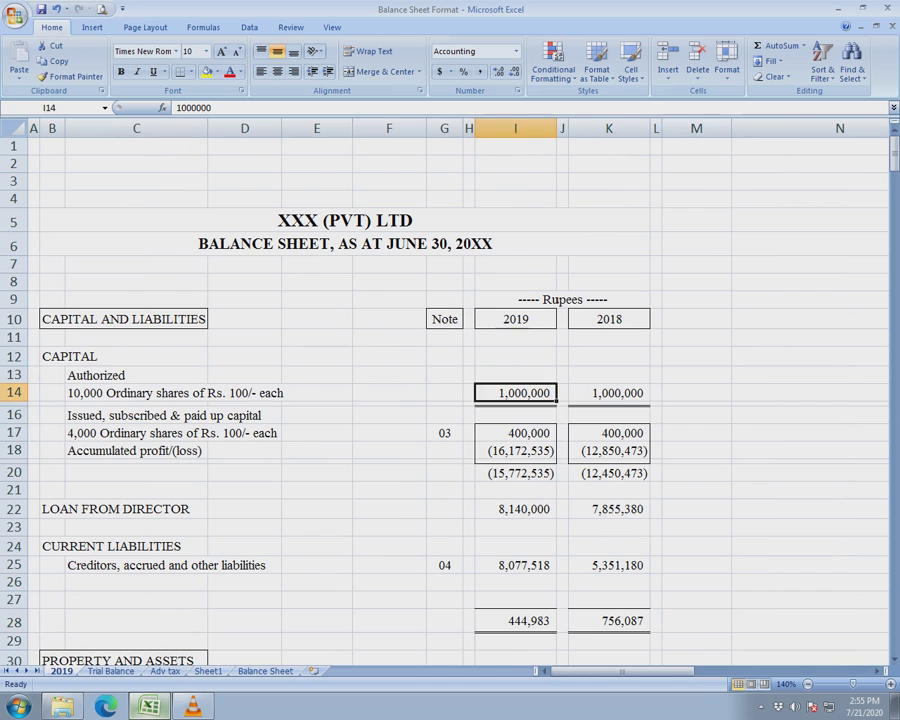
# Step: Inspect the 2019 formulas for the director's loan, creditors, capital and liabilities total, and advances and deposits
pyautogui.scroll(-2, 450, 400)
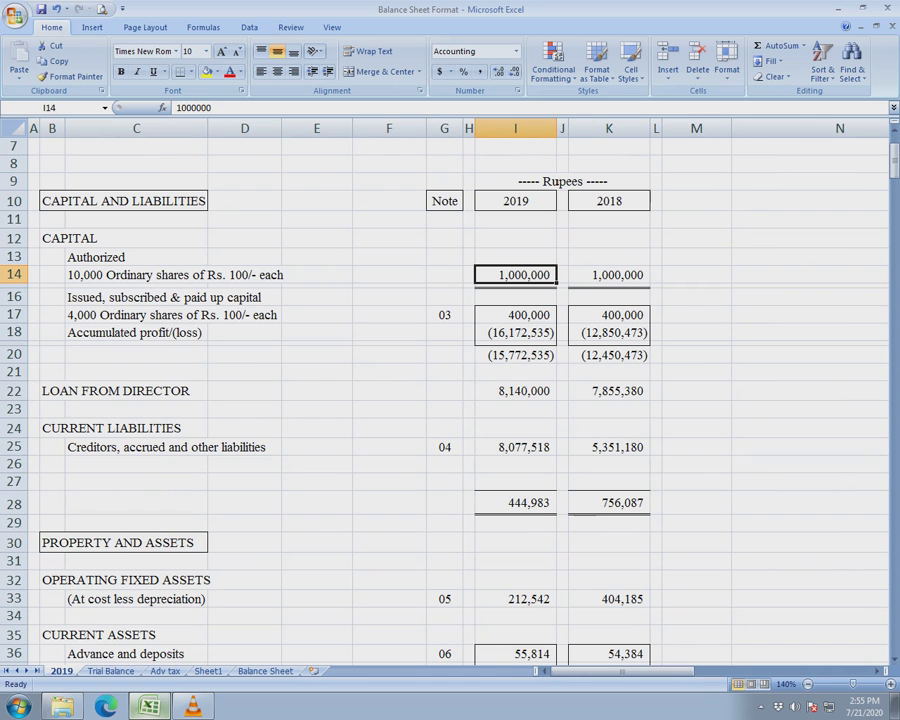
pyautogui.click(516, 391)
pyautogui.scroll(-2, 450, 400)
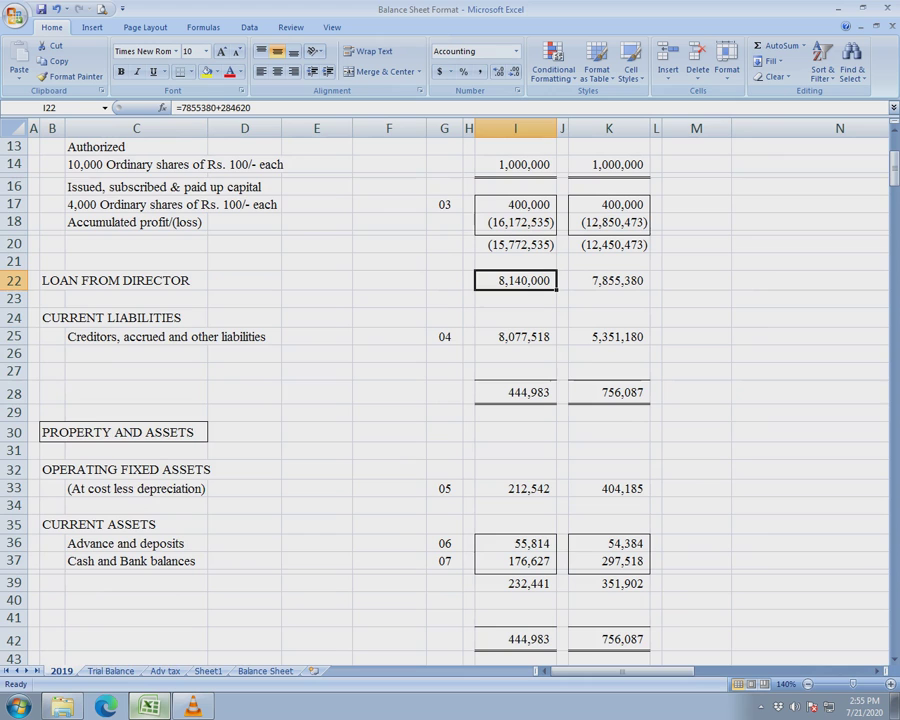
pyautogui.click(516, 337)
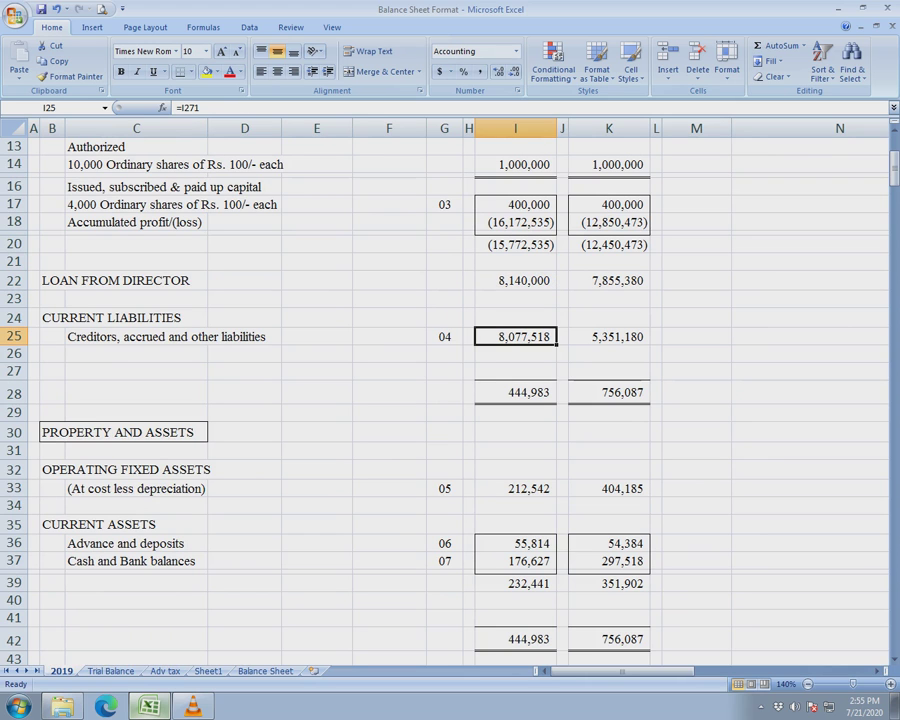
pyautogui.press('F2')
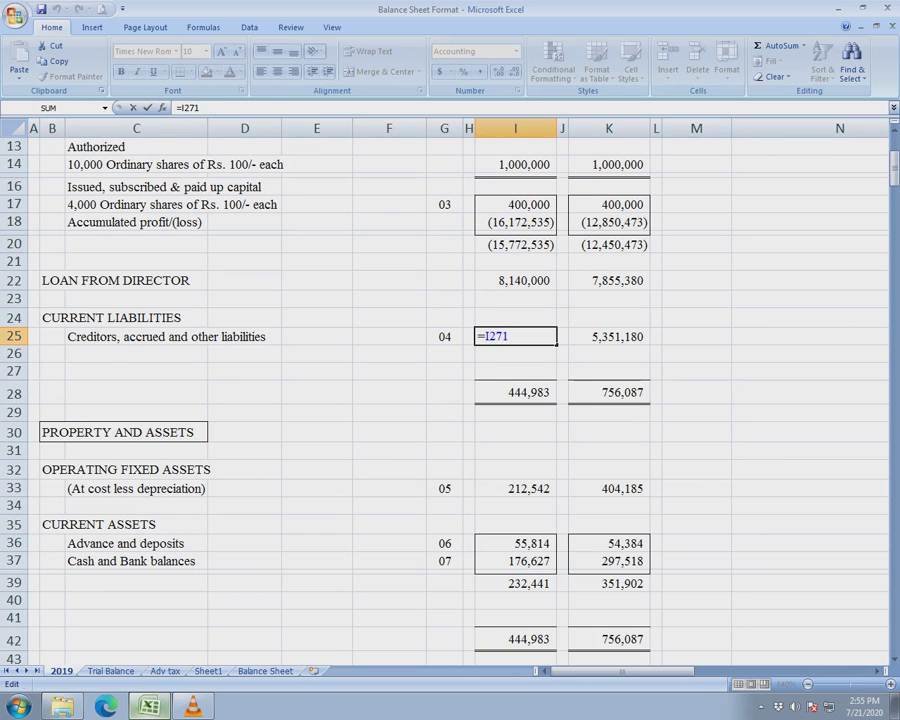
pyautogui.press('Escape')
pyautogui.click(516, 392)
pyautogui.scroll(-3, 516, 392)
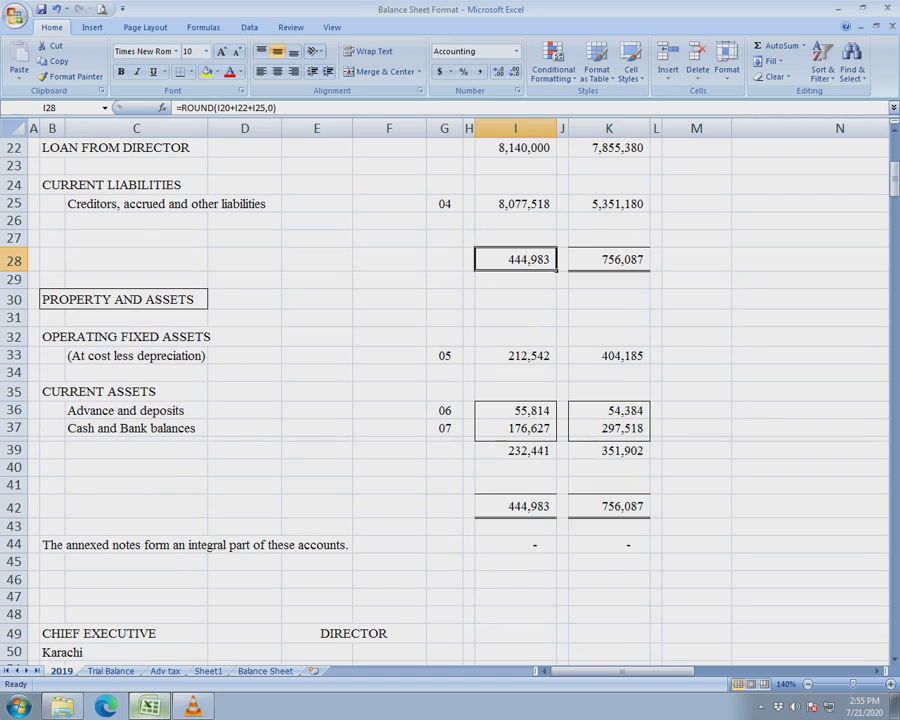
pyautogui.click(516, 411)
pyautogui.scroll(-2, 516, 411)
pyautogui.scroll(1, 516, 411)
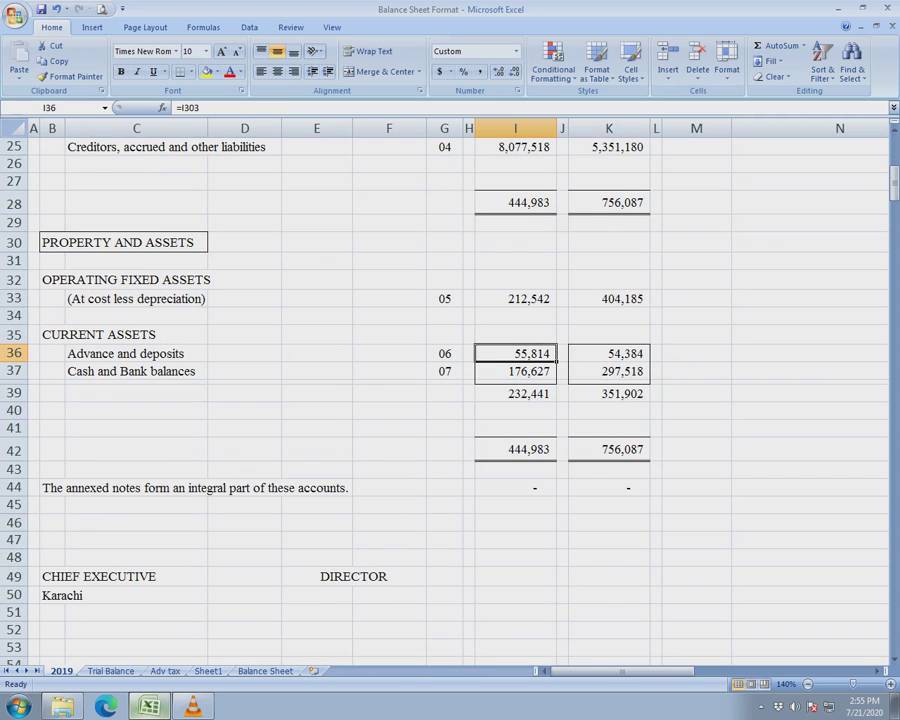
# Step: Trace the 2019 net revenue in the profit and loss account to its trial balance cell, and fill both cells with aqua
pyautogui.scroll(-10, 450, 400)
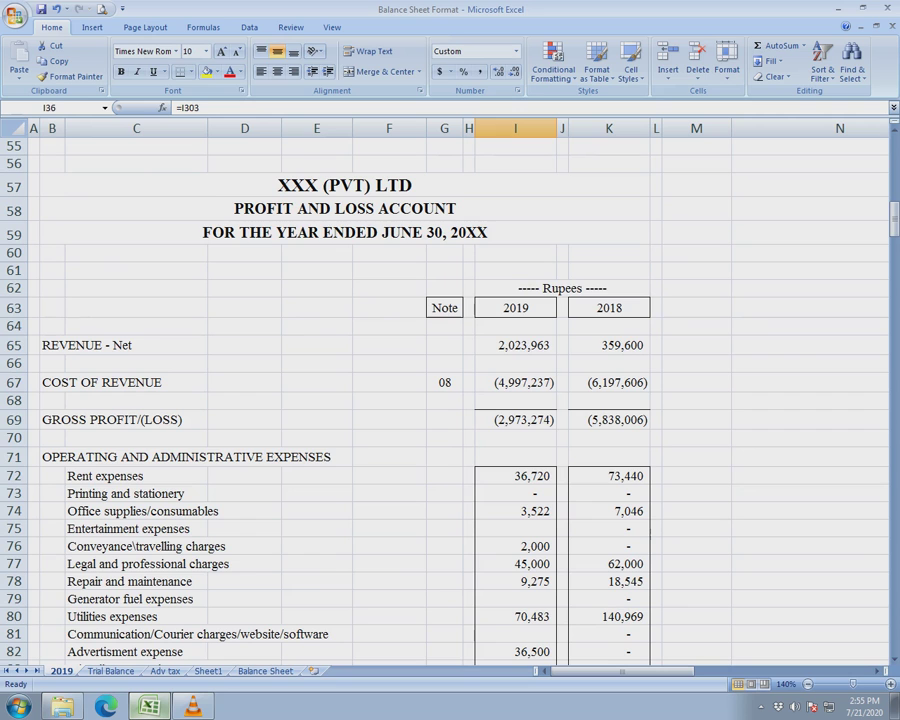
pyautogui.click(516, 345)
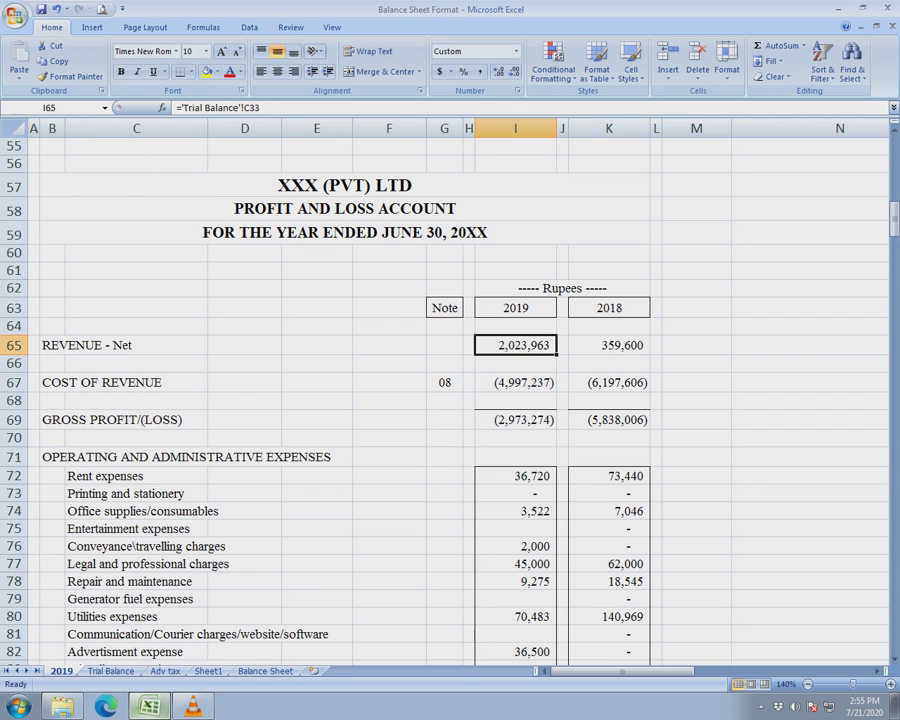
pyautogui.hotkey('ctrl', '[')
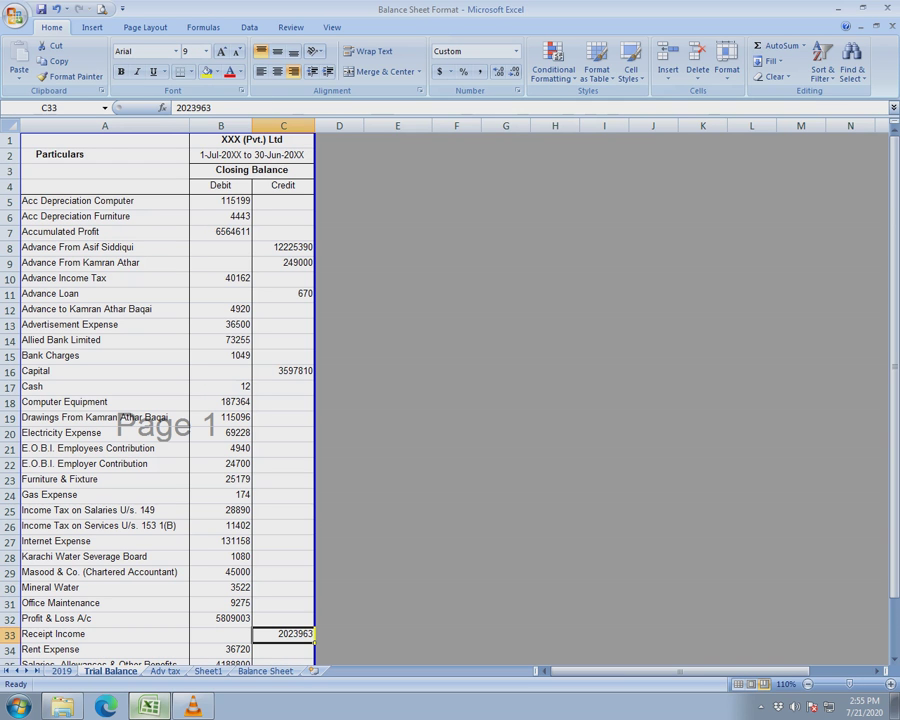
pyautogui.click(217, 72)
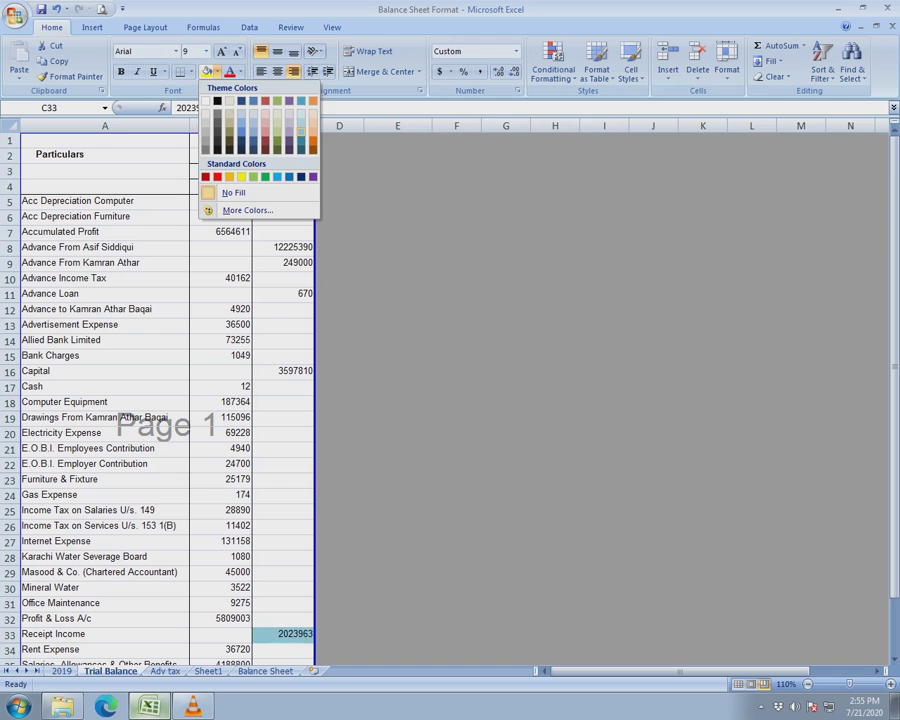
pyautogui.click(301, 131)
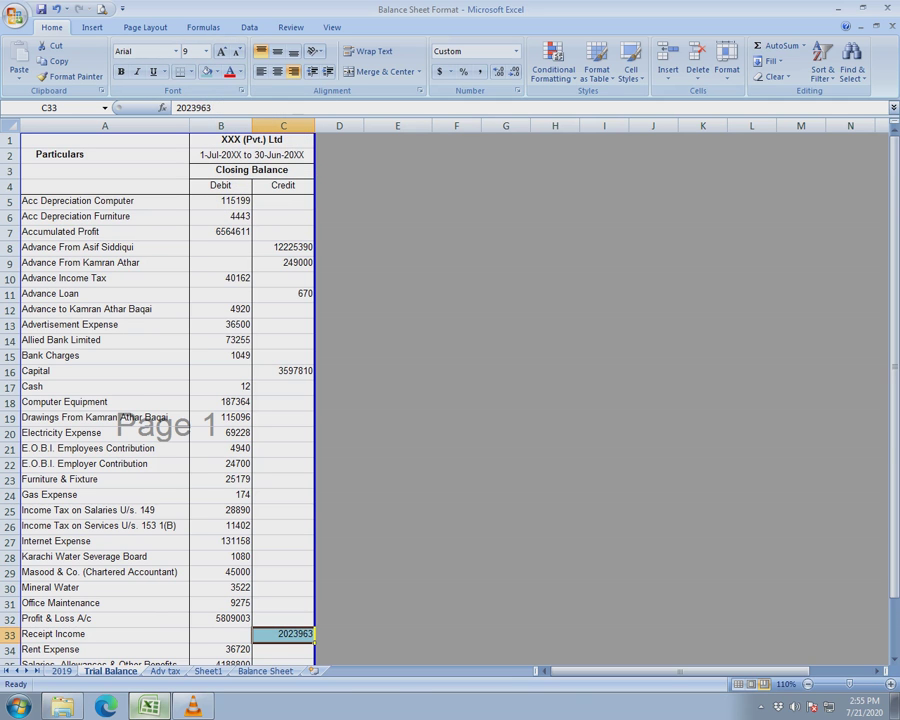
pyautogui.press('F5')
pyautogui.press('Return')
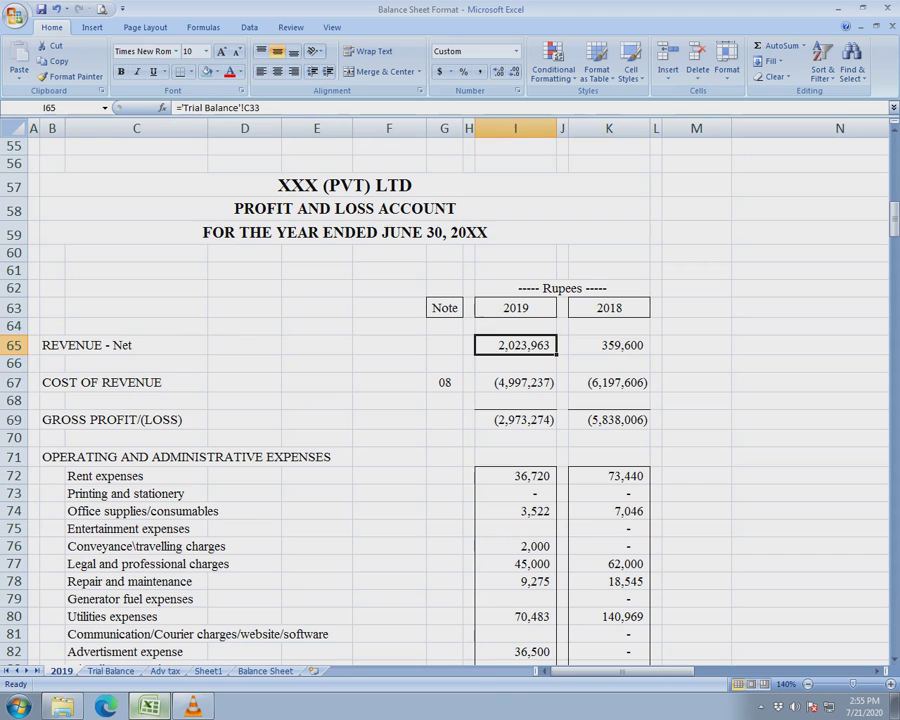
pyautogui.press('F4')
# Step: Trace the 2019 rent expenses to their trial balance cell, and fill both cells with purple
pyautogui.scroll(-2, 450, 400)
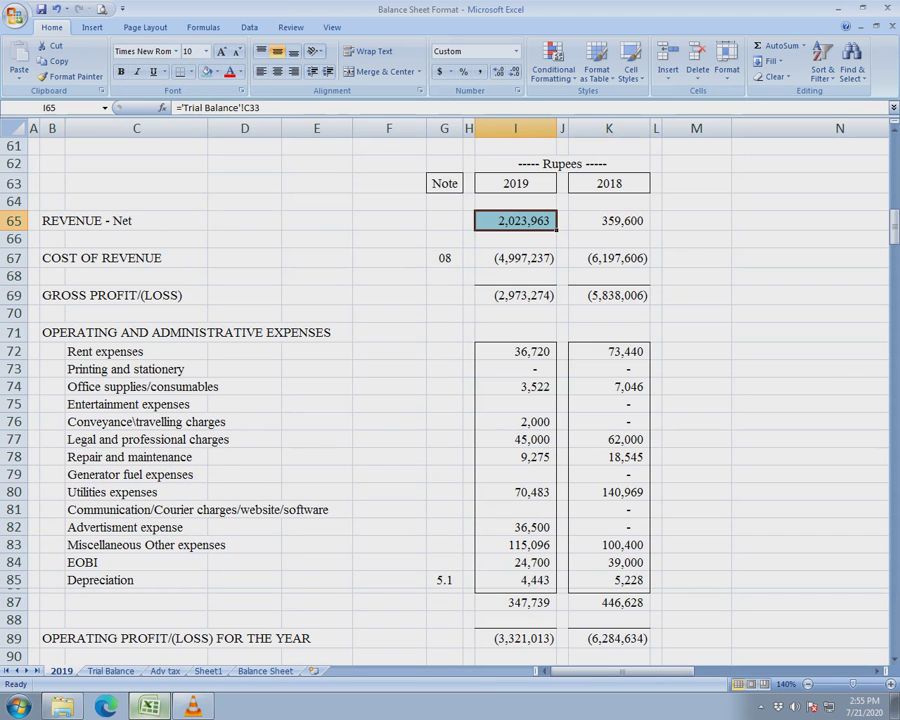
pyautogui.click(516, 352)
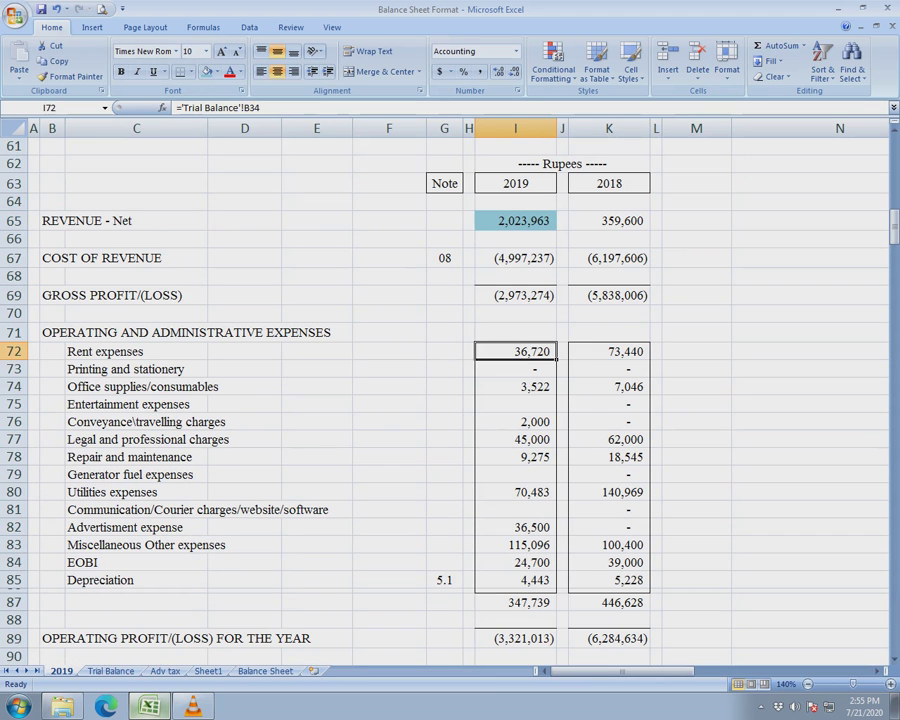
pyautogui.hotkey('ctrl', '[')
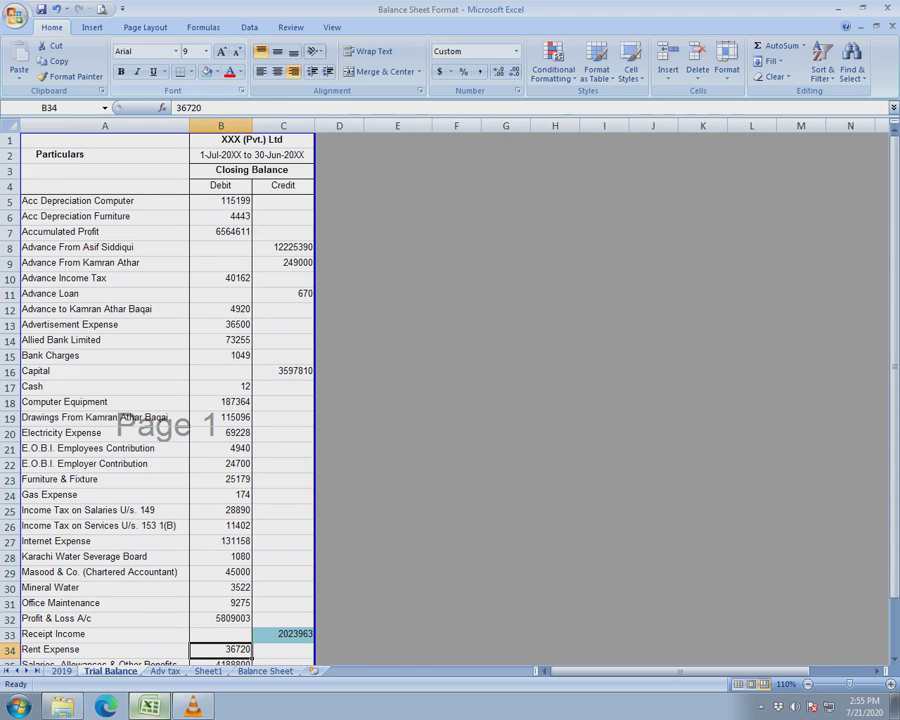
pyautogui.click(217, 72)
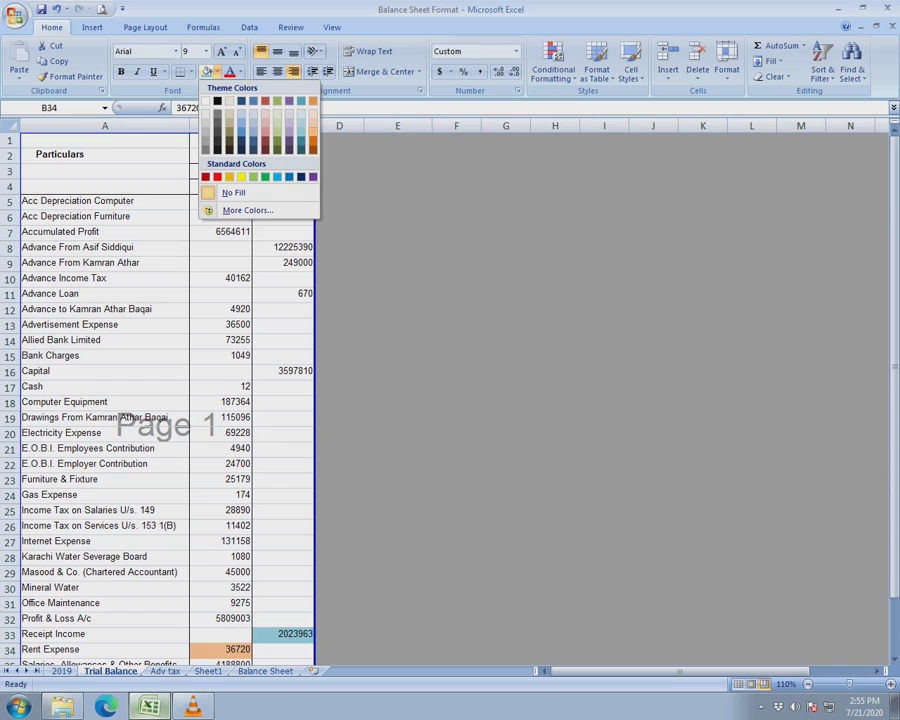
pyautogui.click(289, 130)
pyautogui.hotkey('ctrl', 'pageup')
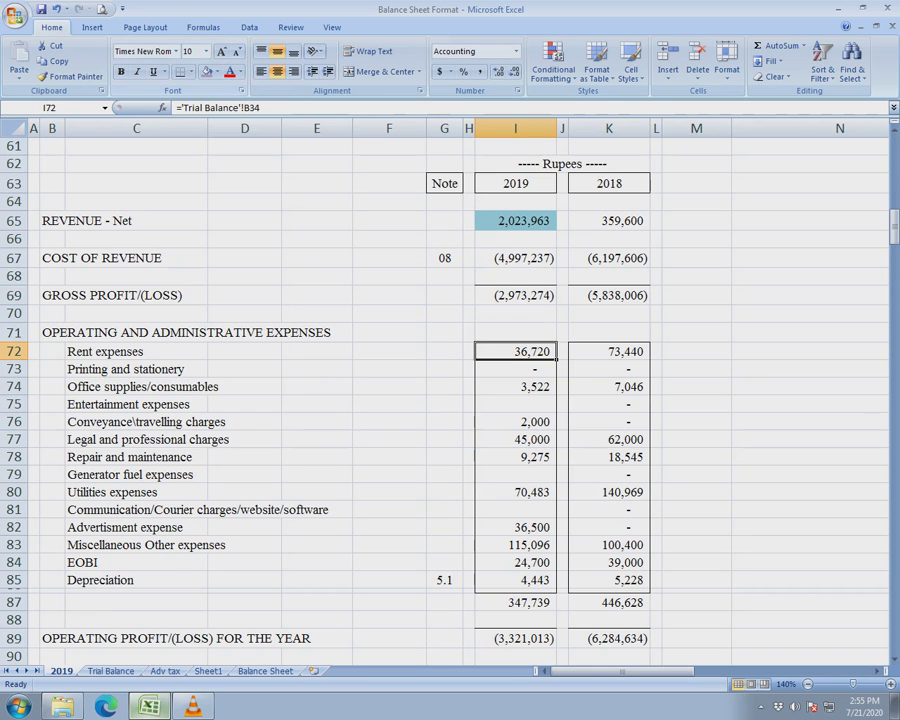
pyautogui.click(205, 72)
# Step: Inspect the 2019 formulas for office supplies, the operating expenses total and the operating profit or loss
pyautogui.click(516, 387)
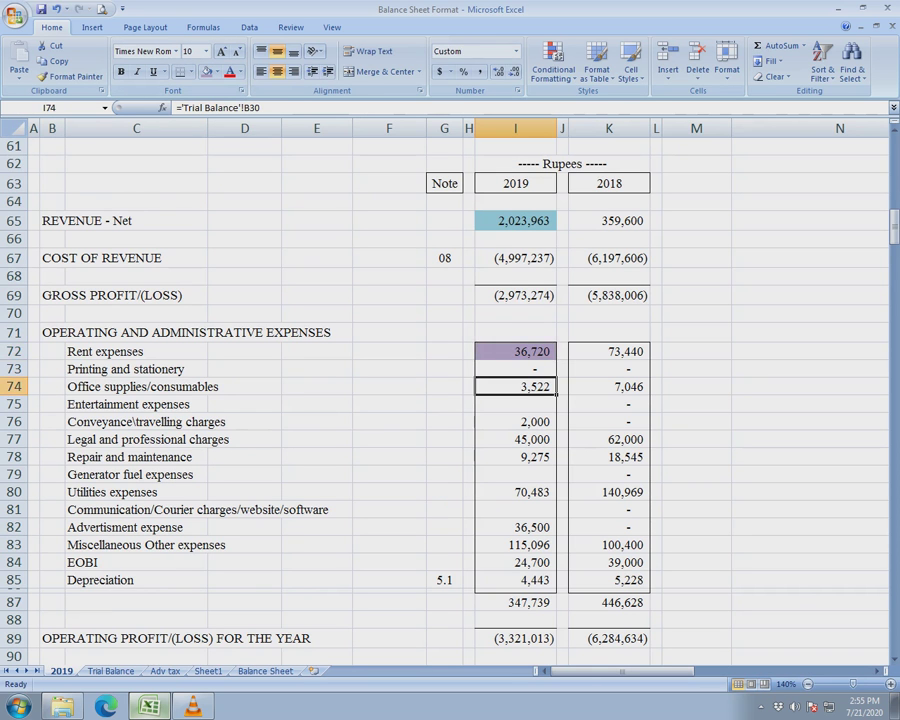
pyautogui.scroll(-1, 516, 387)
pyautogui.doubleClick(516, 547)
pyautogui.press('Escape')
pyautogui.click(516, 583)
pyautogui.scroll(-2, 450, 400)
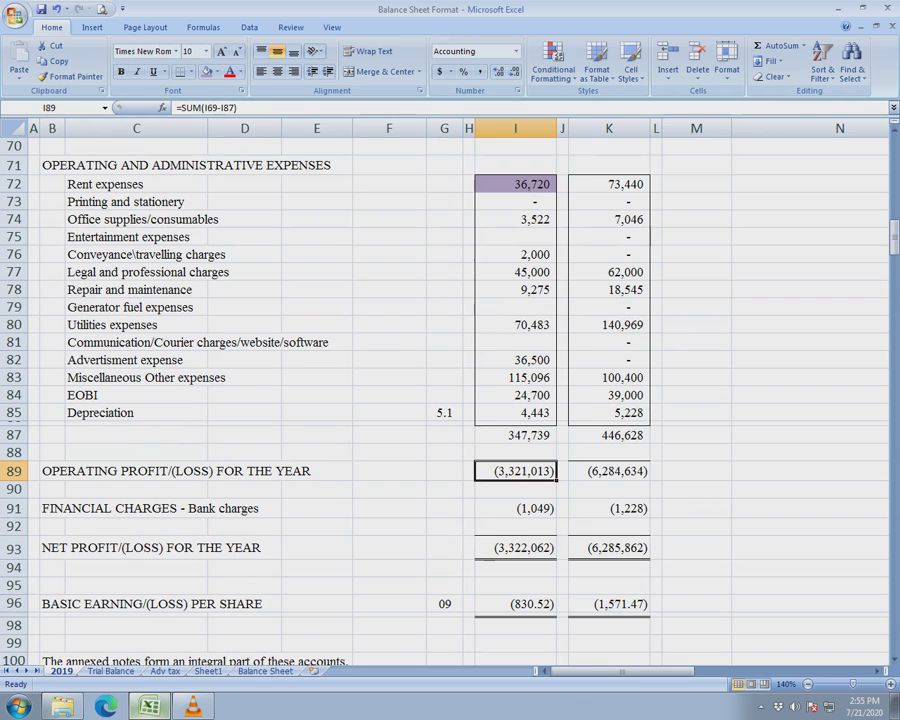
# Step: Inspect the 2019 formulas for net profit or loss and basic earnings per share, and look over the cash flow statement
pyautogui.doubleClick(516, 548)
pyautogui.press('Escape')
pyautogui.click(516, 604)
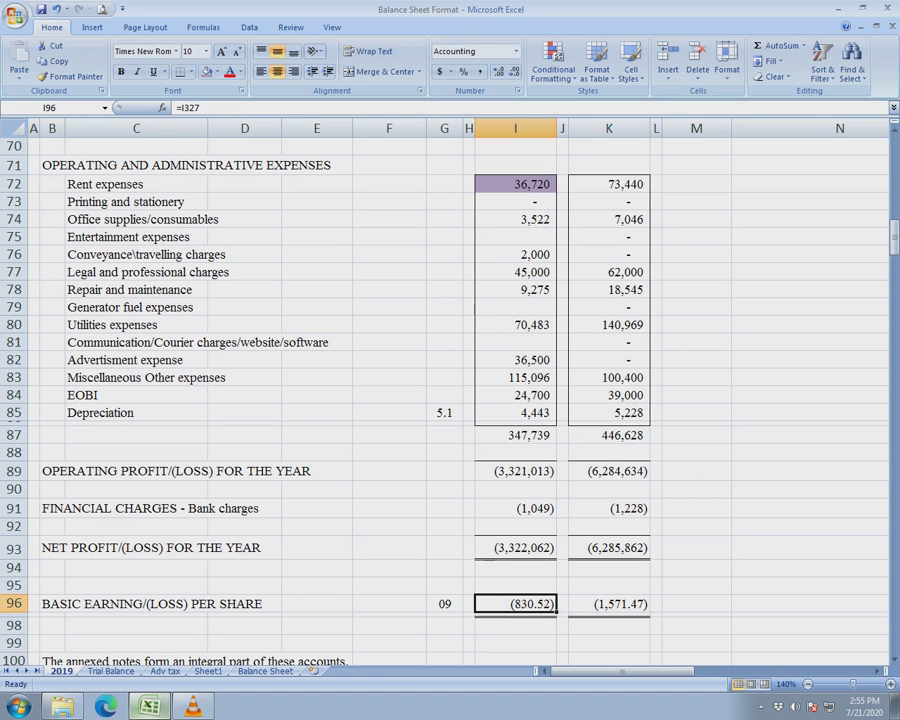
pyautogui.scroll(-12, 450, 400)
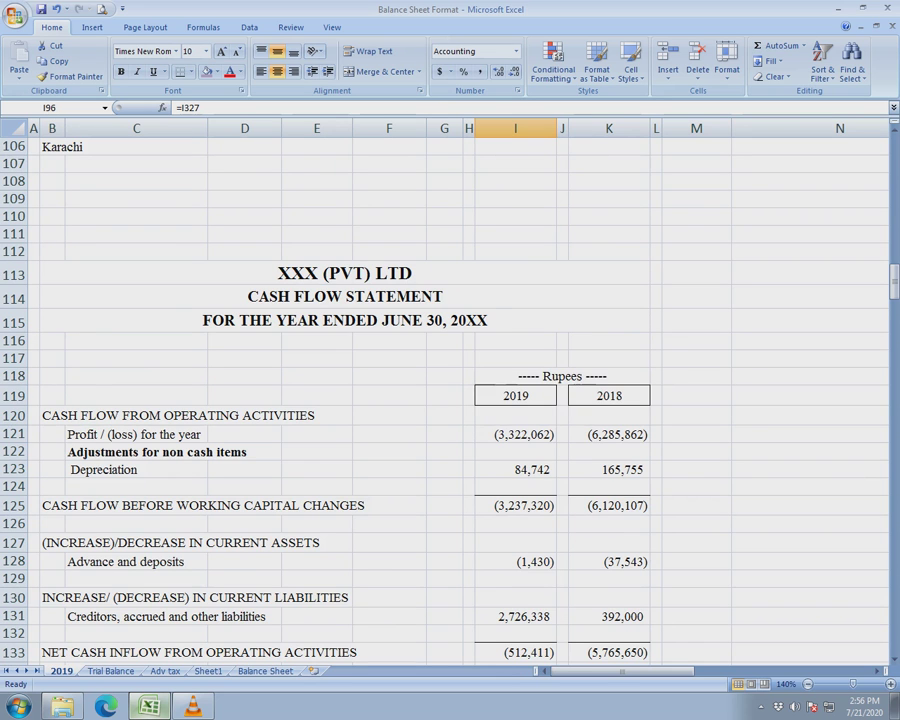
pyautogui.scroll(-4, 450, 400)
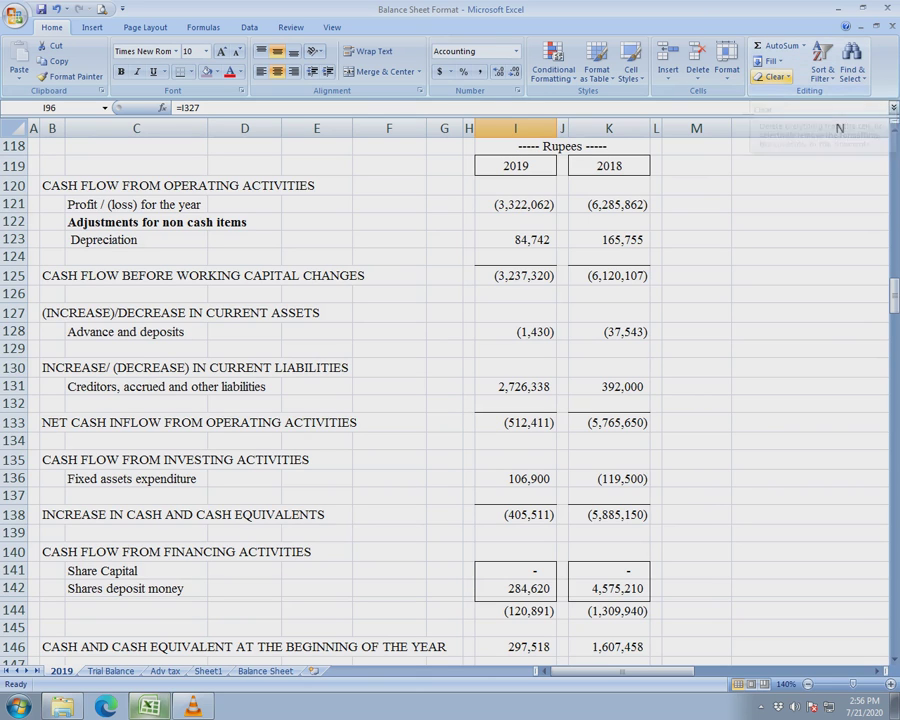
# Step: Open the Accounts TLL & Digi 18-19 workbook from the Accounts 2018-19 folder
pyautogui.press('super+d')
pyautogui.doubleClick(816, 141)
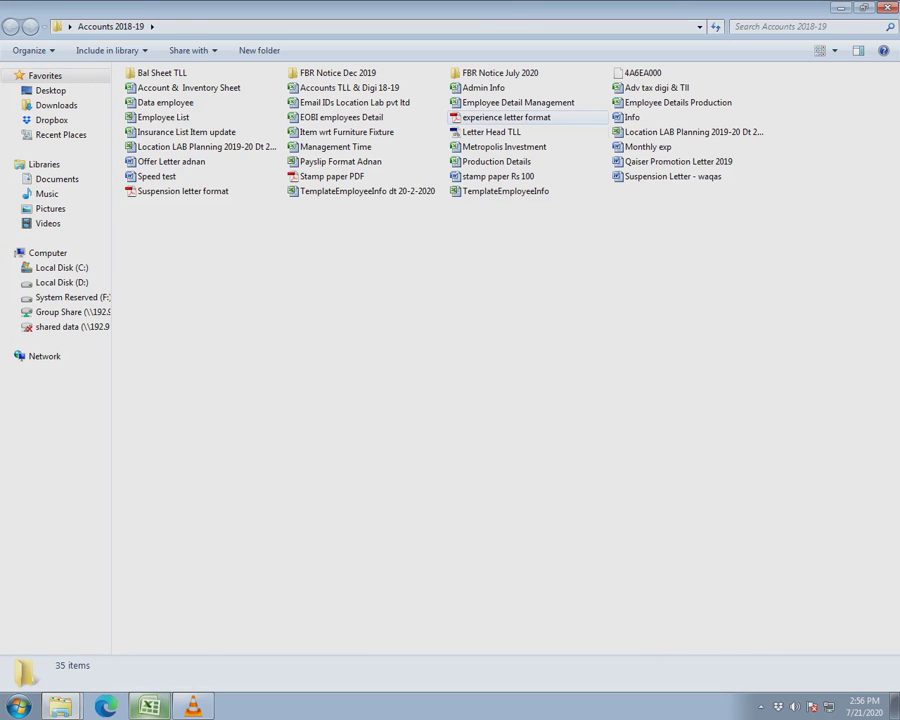
pyautogui.doubleClick(350, 88)
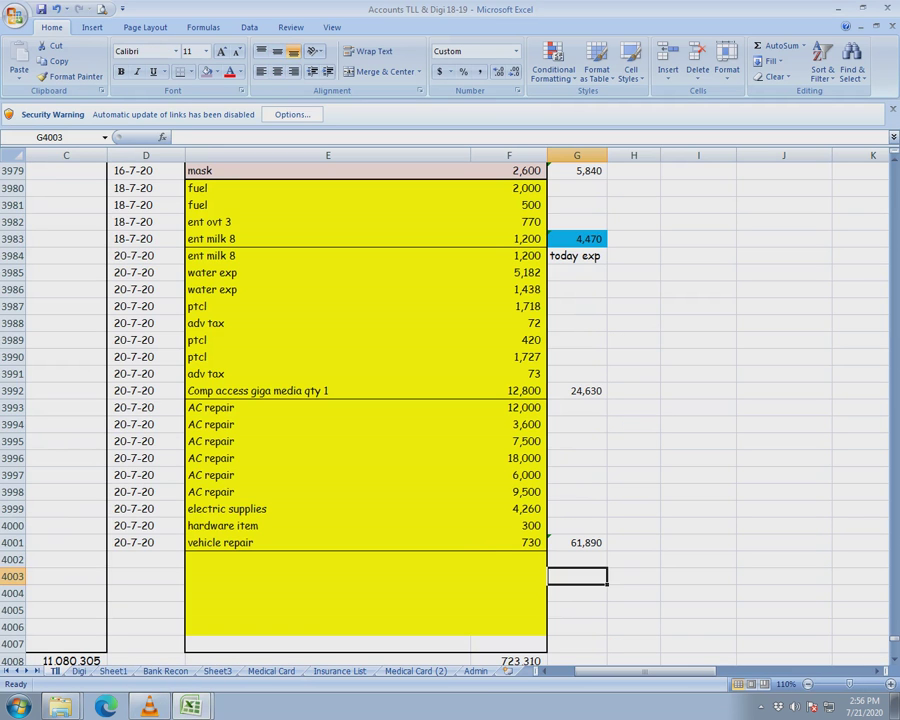
# Step: Record an expense of 3200 in row 4002 of the Tll sheet, described as "Ofc spls Daraz no slip"
pyautogui.click(509, 560)
pyautogui.write('3200')
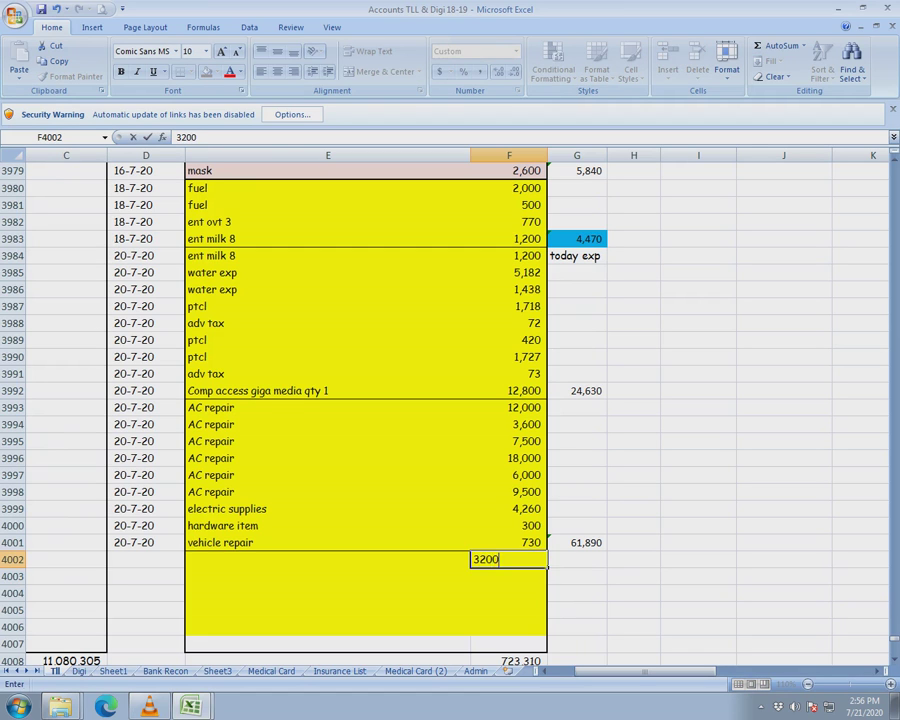
pyautogui.hotkey('ctrl', 'Return')
pyautogui.press('Left')
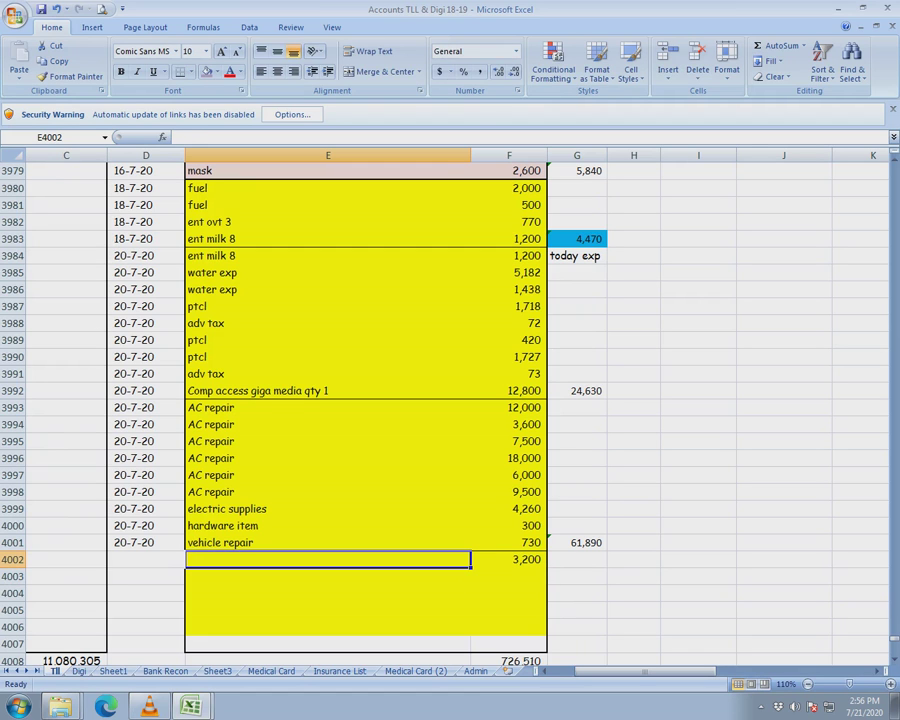
pyautogui.write('Ofc spls ')
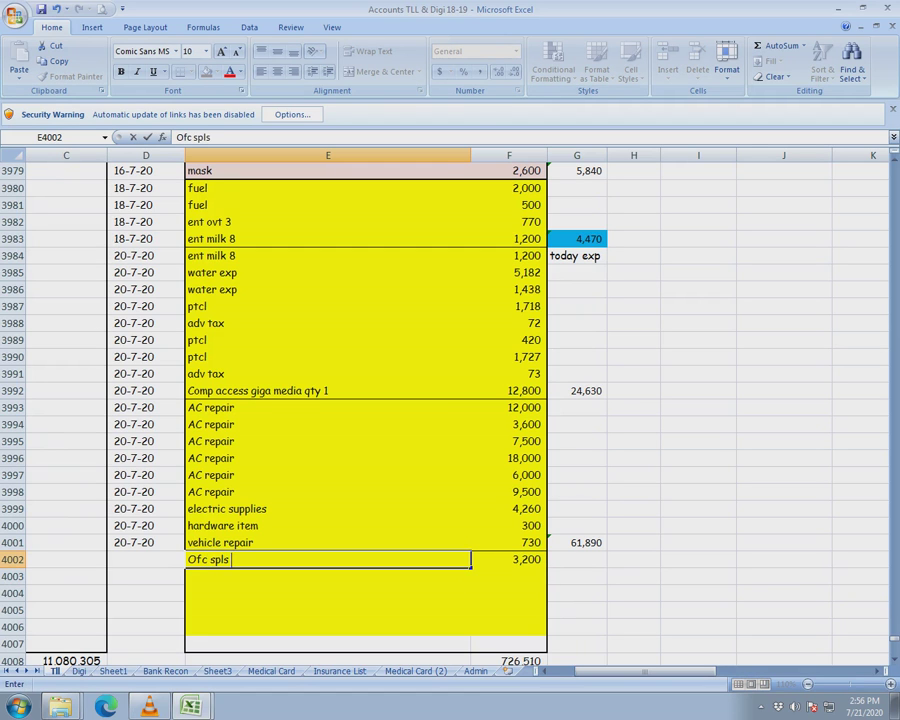
pyautogui.write('Daraz')
pyautogui.press('Return')
pyautogui.press('Up')
pyautogui.press('F2')
pyautogui.write('no slip')
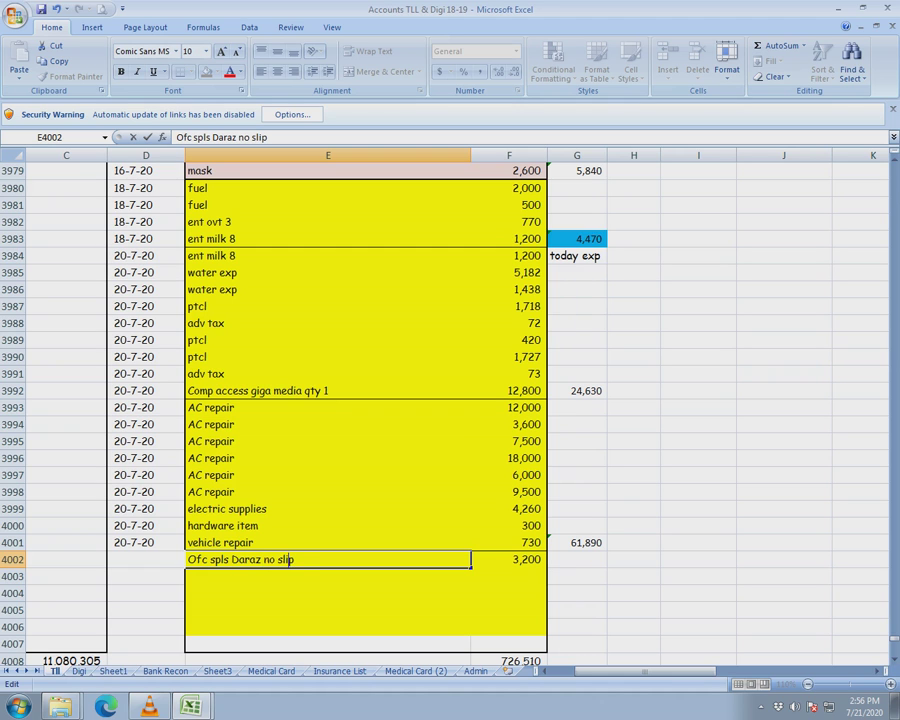
pyautogui.press('Return')
# Step: Date the row 4002 expense 21-7-20, and close the accounts workbook without saving
pyautogui.press('Up')
pyautogui.press('Left')
pyautogui.hotkey('ctrl', 'd')
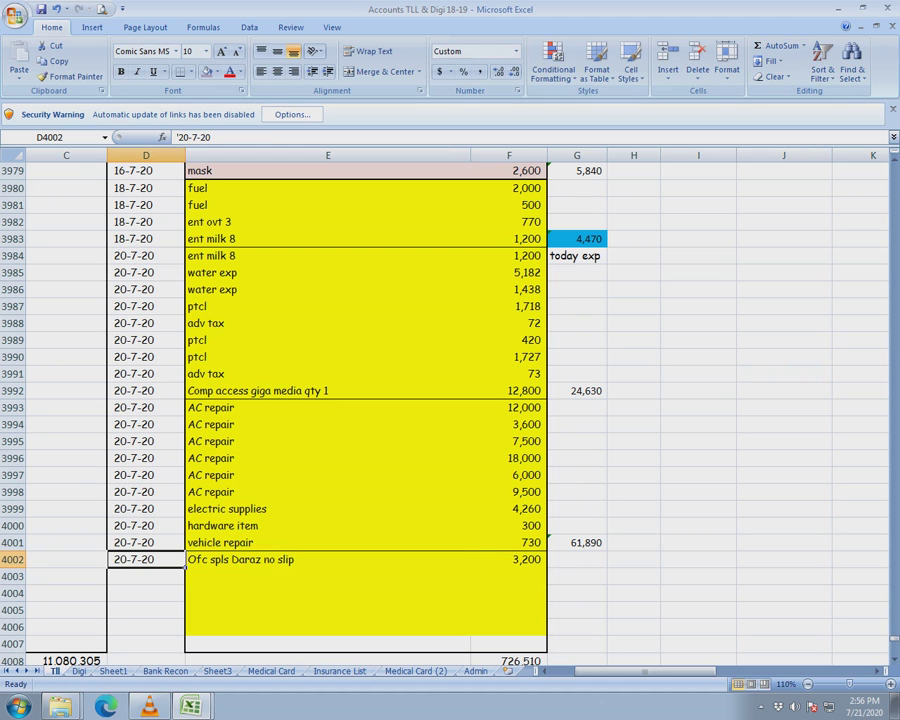
pyautogui.press('F2')
pyautogui.press('Home')
pyautogui.press('Right')
pyautogui.press('Right')
pyautogui.hotkey('shift', 'Right')
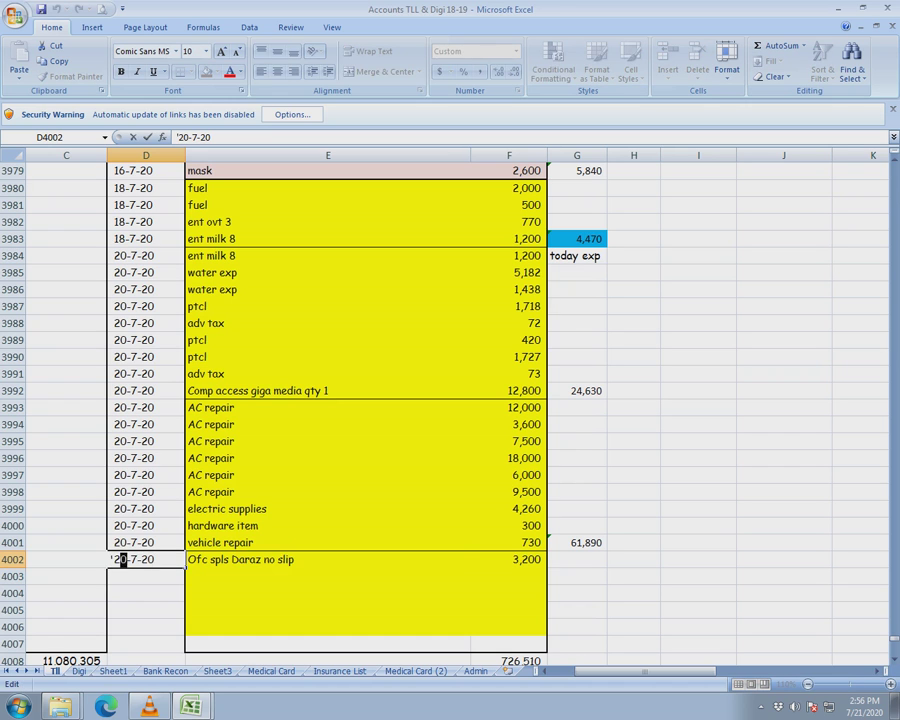
pyautogui.write('1')
pyautogui.press('Return')
pyautogui.press('Right')
pyautogui.press('Right')
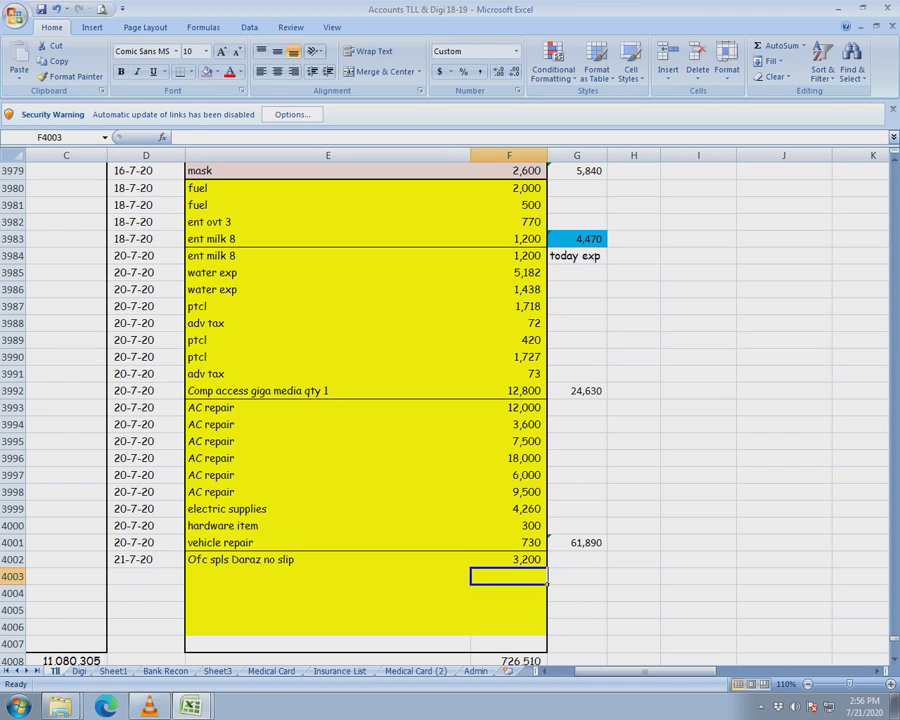
pyautogui.hotkey('ctrl', 'w')
pyautogui.press('n')
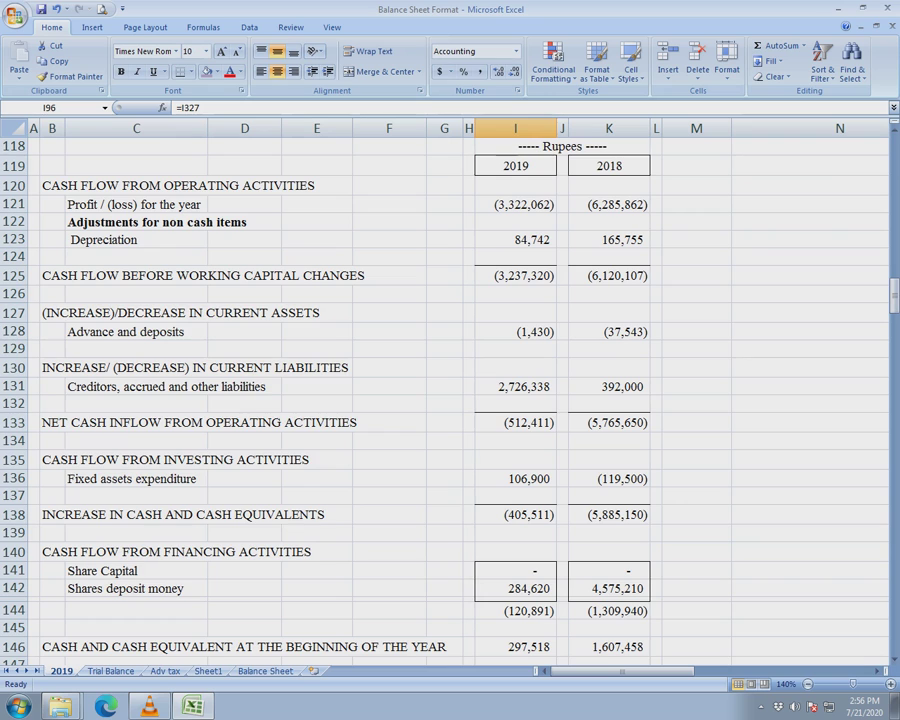
# Step: Inspect the 2019 formulas for advance and deposits in the cash flow statement, and EOBI and operating profit in the profit and loss account
pyautogui.click(444, 533)
pyautogui.scroll(-3, 444, 533)
pyautogui.scroll(4, 444, 533)
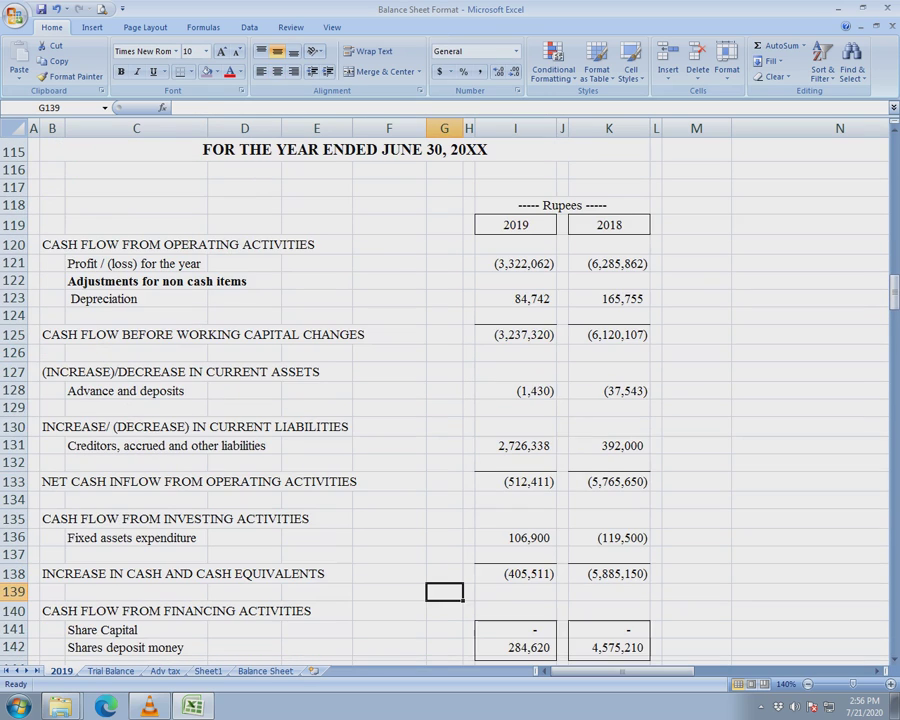
pyautogui.click(515, 391)
pyautogui.scroll(16, 515, 391)
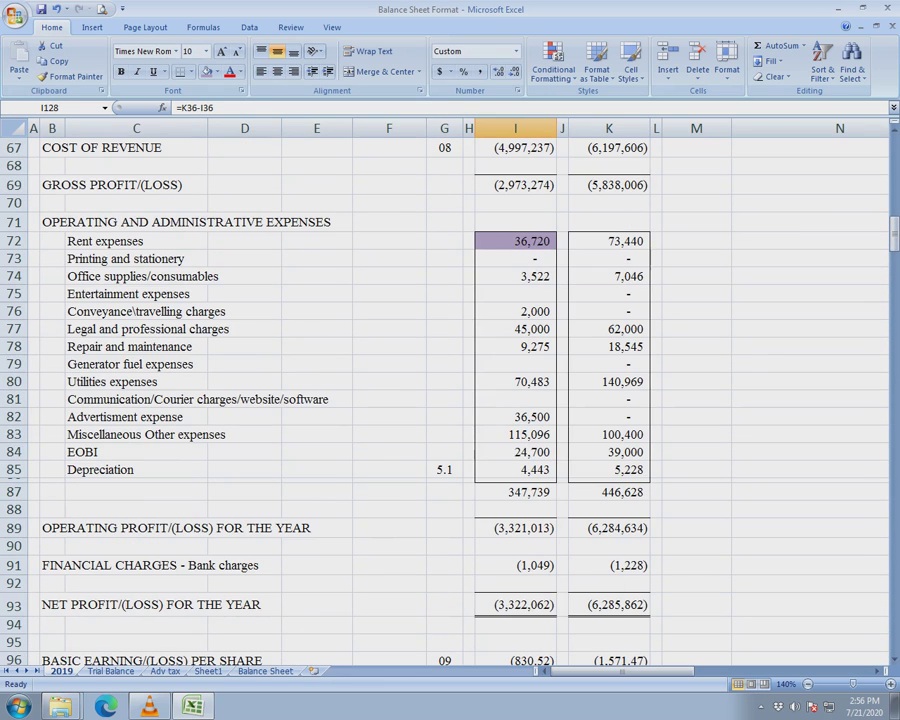
pyautogui.click(515, 452)
pyautogui.click(515, 528)
# Step: Trace the 2019 bank charges to their trial balance cell, and fill both cells with light olive green
pyautogui.click(515, 565)
pyautogui.press('F2')
pyautogui.press('Escape')
pyautogui.hotkey('ctrl', '[')
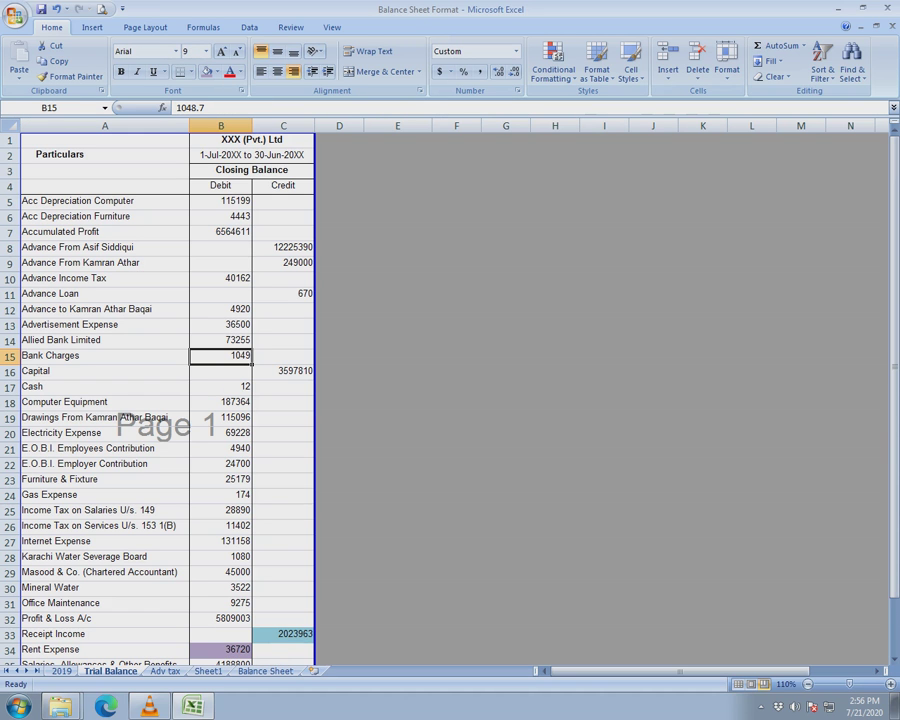
pyautogui.click(217, 72)
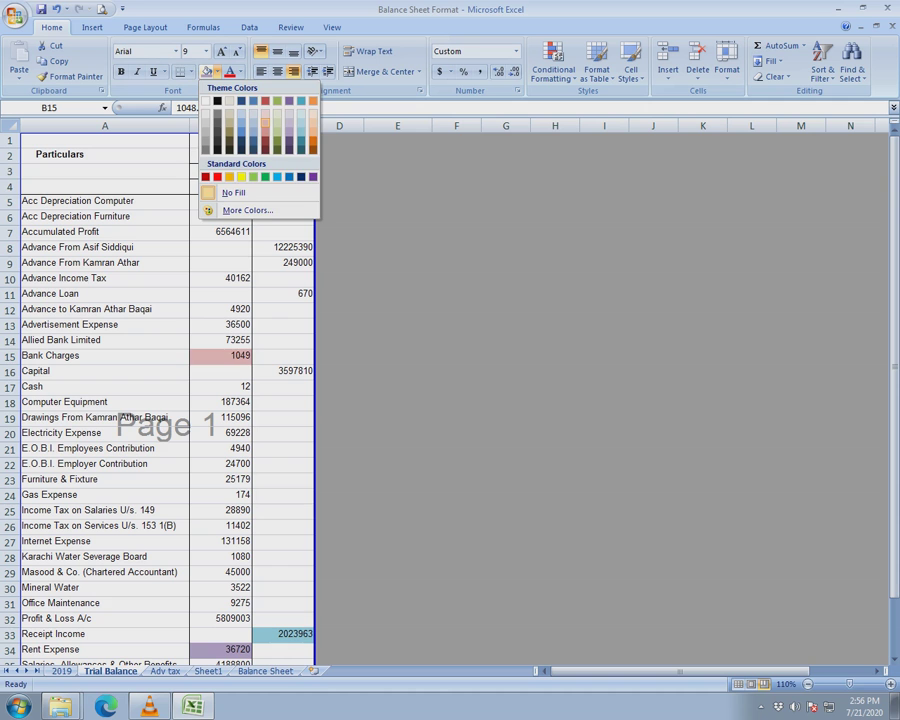
pyautogui.click(277, 131)
pyautogui.press('F5')
pyautogui.press('Return')
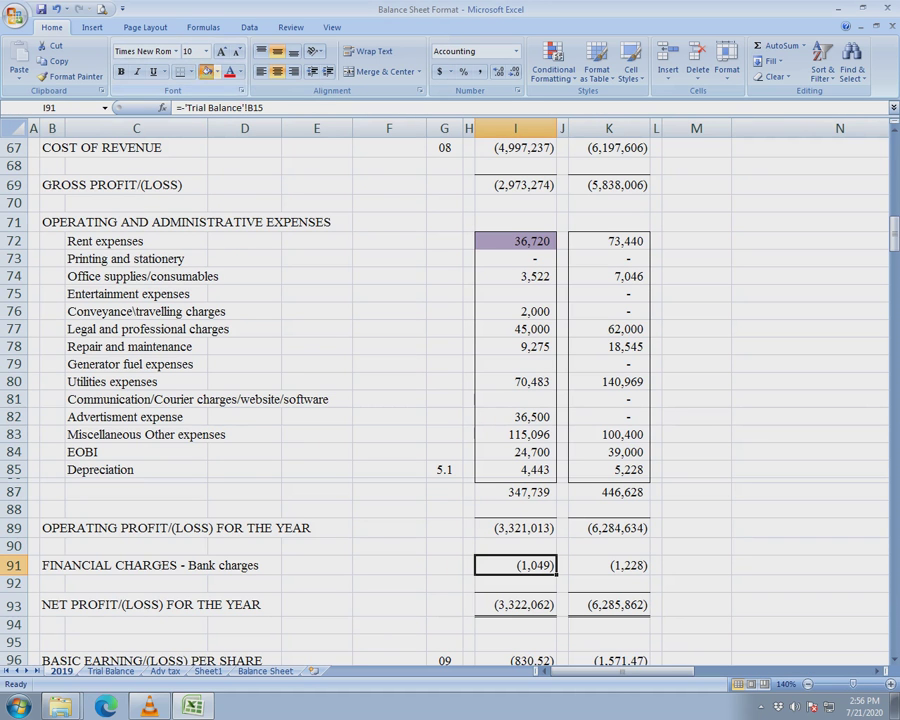
pyautogui.click(206, 72)
# Step: Inspect how the 2019 net profit or loss and basic earnings per share are calculated
pyautogui.scroll(-3, 445, 400)
pyautogui.doubleClick(516, 441)
pyautogui.press('Escape')
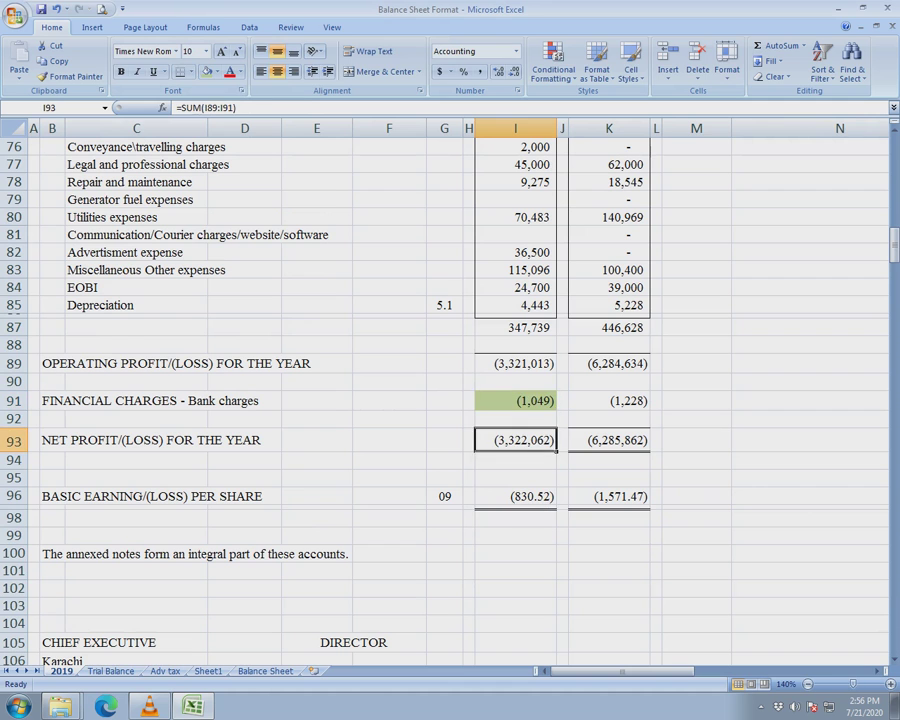
pyautogui.doubleClick(516, 497)
pyautogui.press('Escape')
# Step: Trace the 2019 depreciation in the cash flow statement to the note 5.1 total, and fill both cells with light orange
pyautogui.scroll(-13, 450, 400)
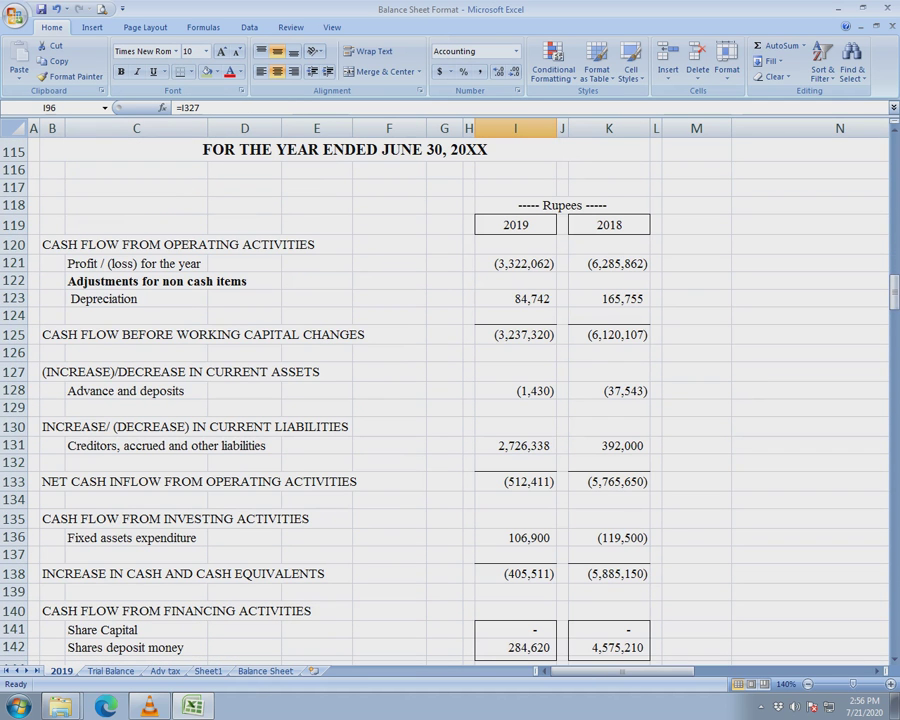
pyautogui.doubleClick(516, 299)
pyautogui.press('Escape')
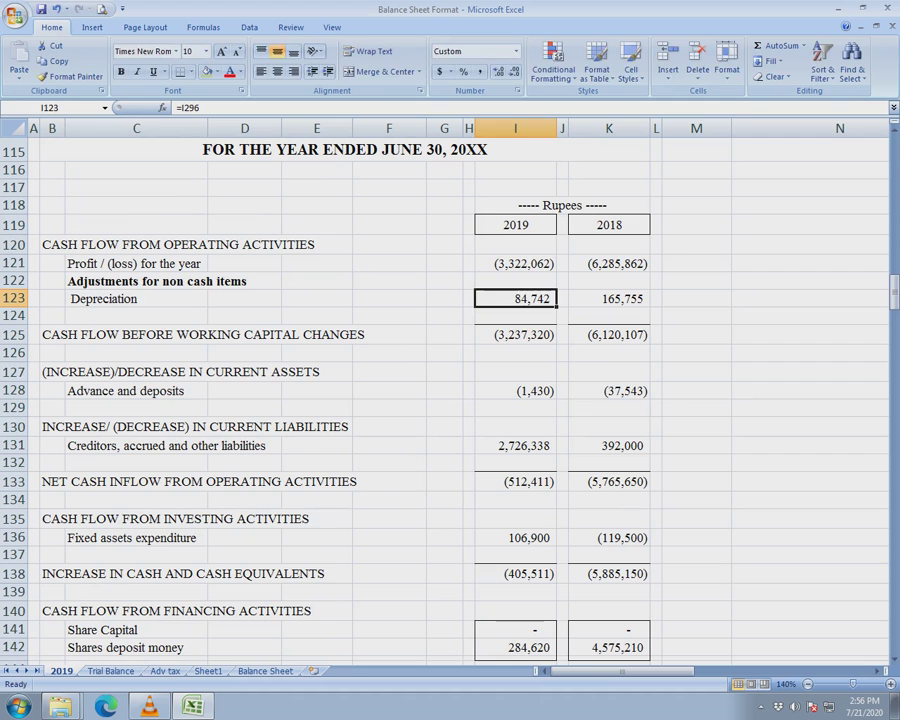
pyautogui.doubleClick(516, 299)
pyautogui.press('Escape')
pyautogui.press('F2')
pyautogui.press('Escape')
pyautogui.hotkey('ctrl', '[')
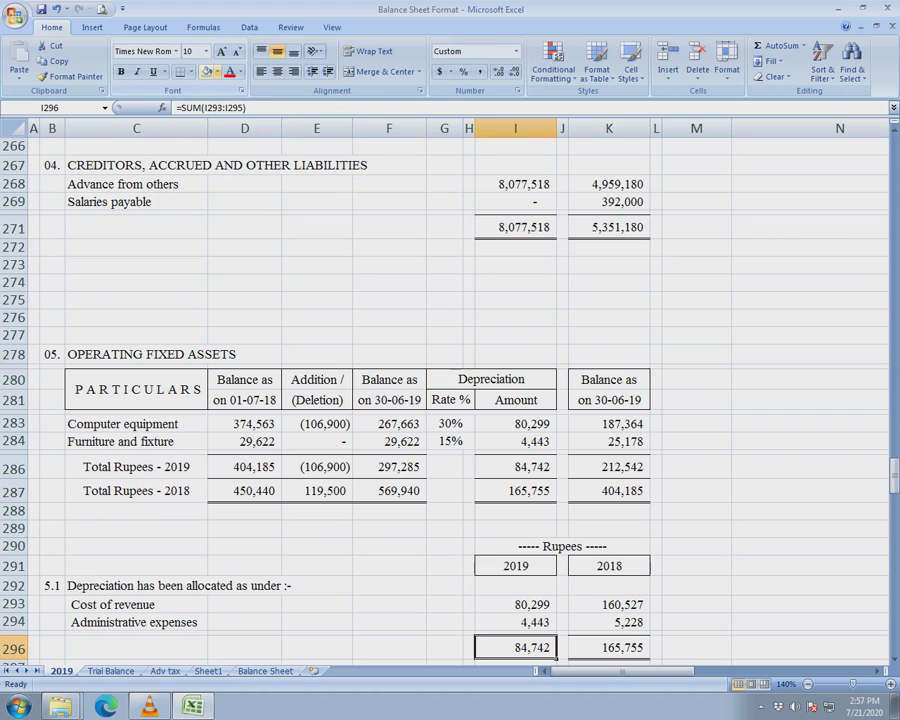
pyautogui.click(216, 72)
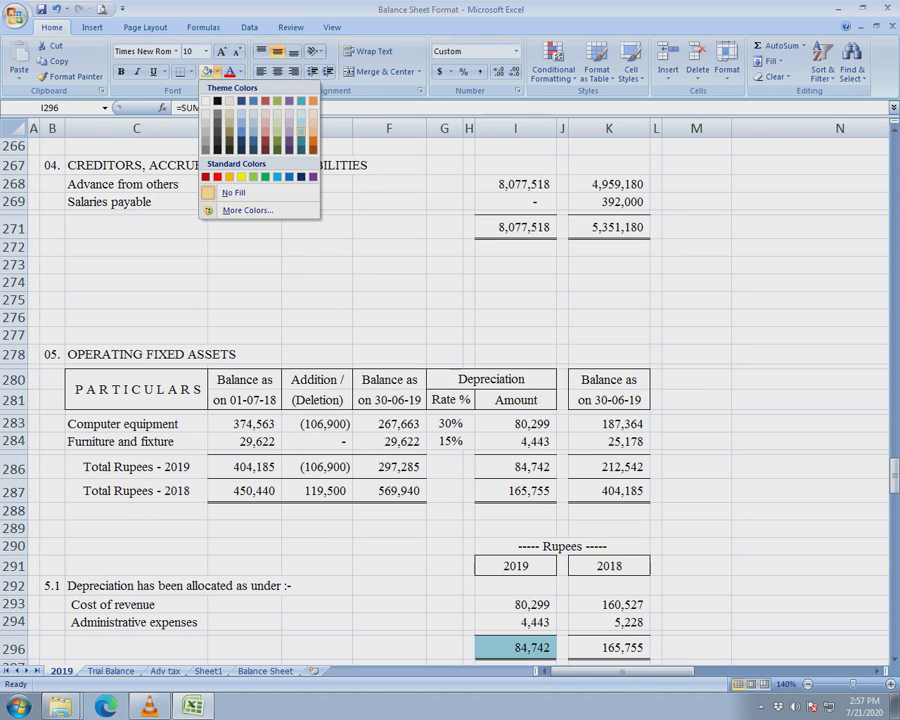
pyautogui.click(313, 119)
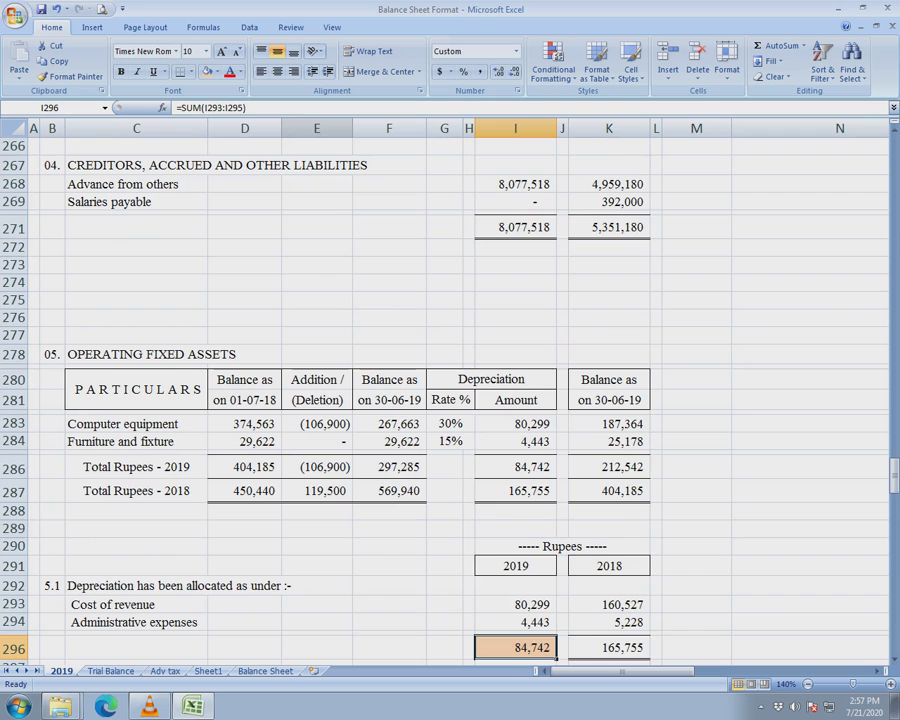
pyautogui.hotkey('ctrl', ']')
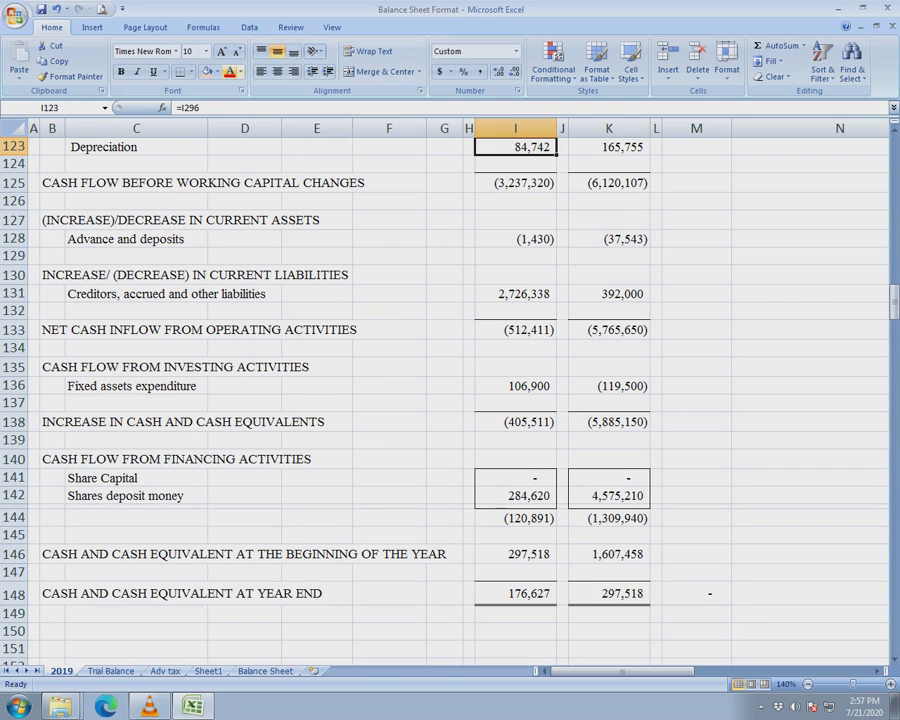
pyautogui.click(207, 72)
# Step: Trace the 2019 cash flow profit or loss to the net profit cell in the profit and loss account, and fill both with purple
pyautogui.scroll(4, 460, 400)
pyautogui.press('Up')
pyautogui.press('Up')
pyautogui.press('F2')
pyautogui.press('Return')
pyautogui.press('Up')
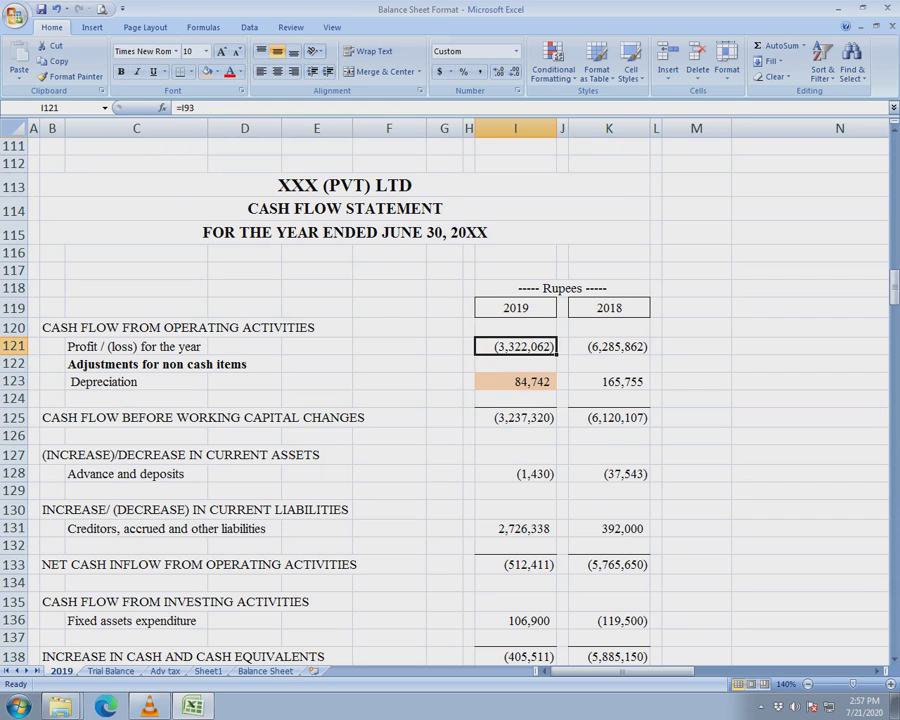
pyautogui.hotkey('ctrl', '[')
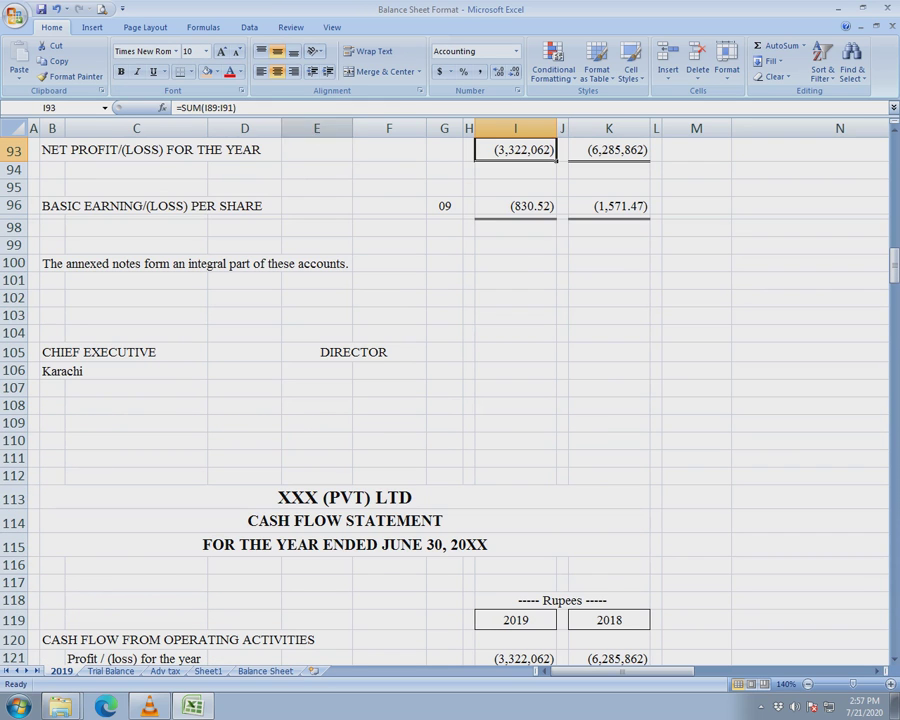
pyautogui.click(216, 72)
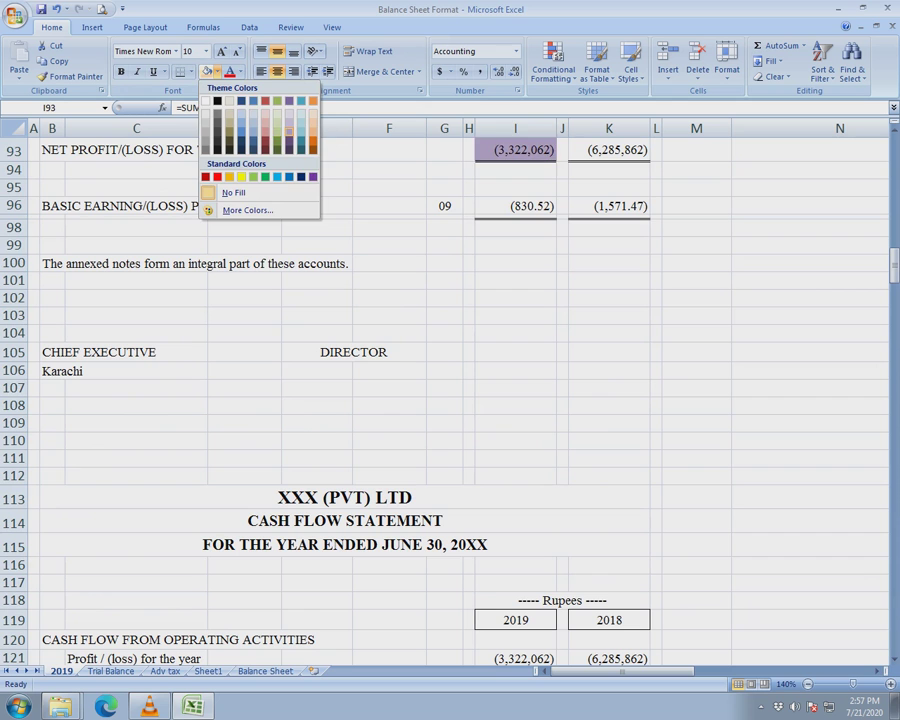
pyautogui.click(289, 132)
pyautogui.press('F5')
pyautogui.press('Return')
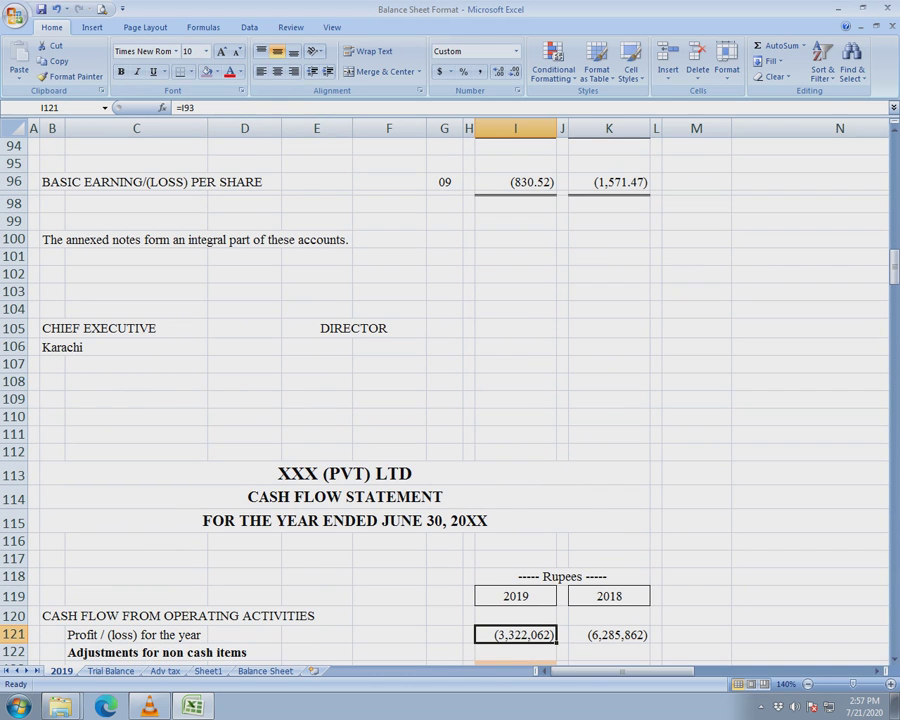
pyautogui.click(207, 72)
# Step: Inspect the 2019 cash flow formulas for advance and deposits and for creditors, accrued and other liabilities
pyautogui.scroll(-7, 450, 390)
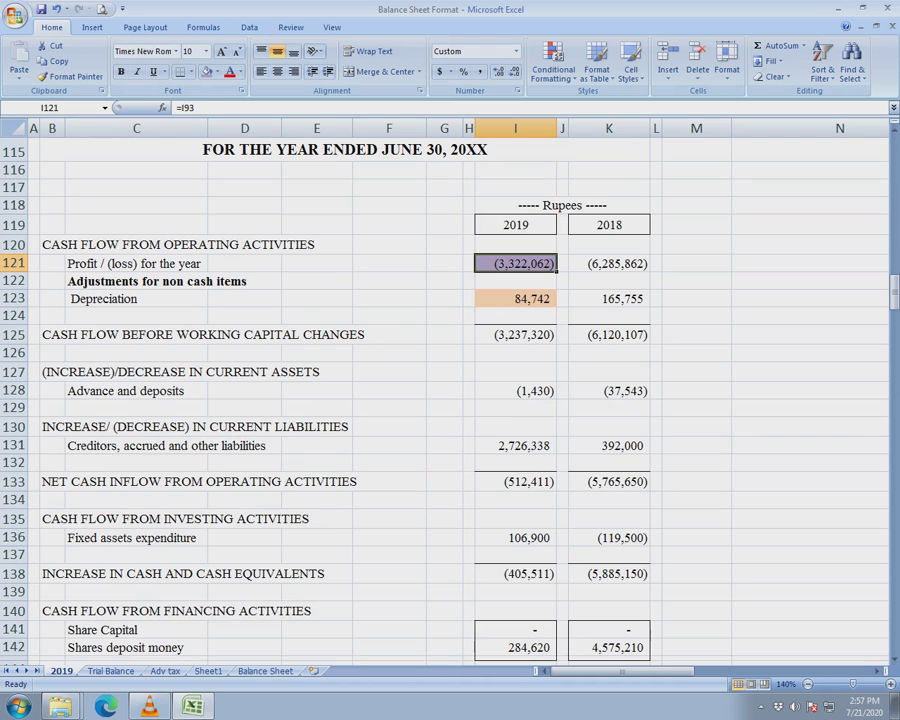
pyautogui.click(515, 391)
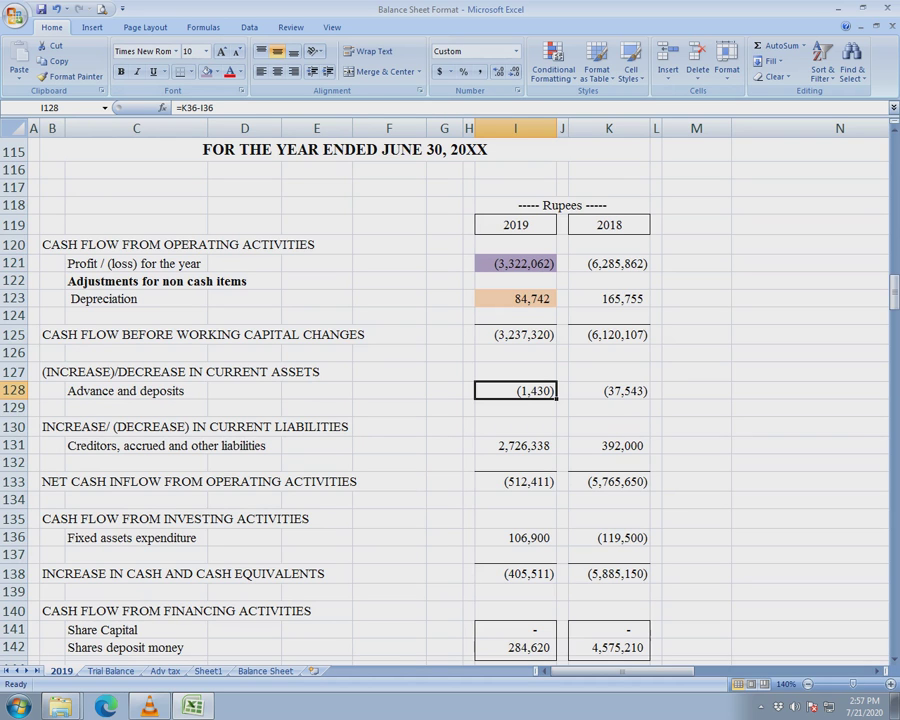
pyautogui.press('Down')
pyautogui.press('Down')
pyautogui.press('Down')
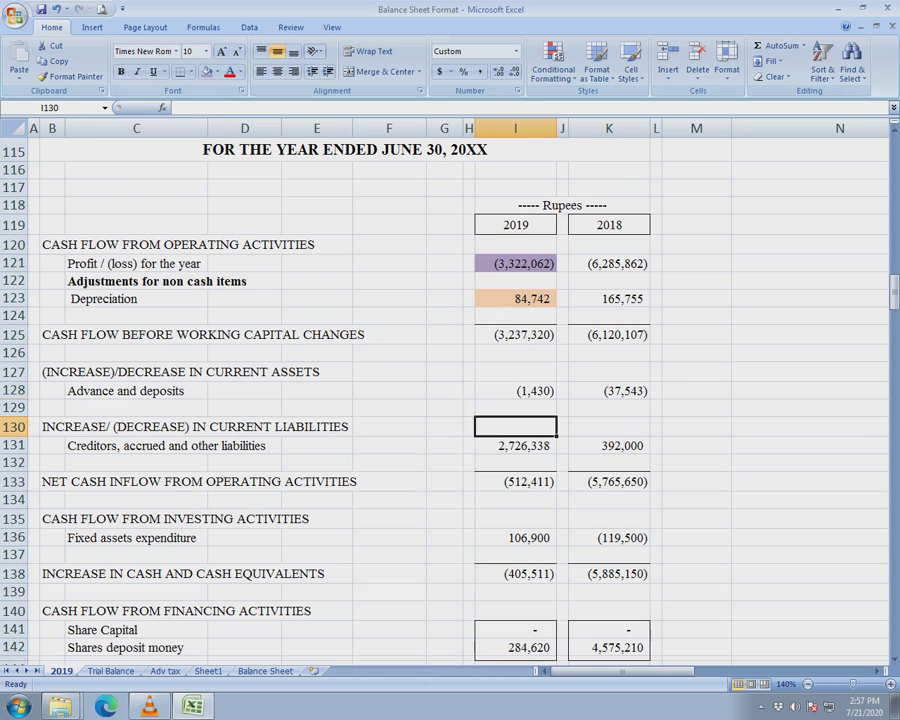
pyautogui.press('F2')
pyautogui.press('Down')
pyautogui.press('Down')
pyautogui.press('Down')
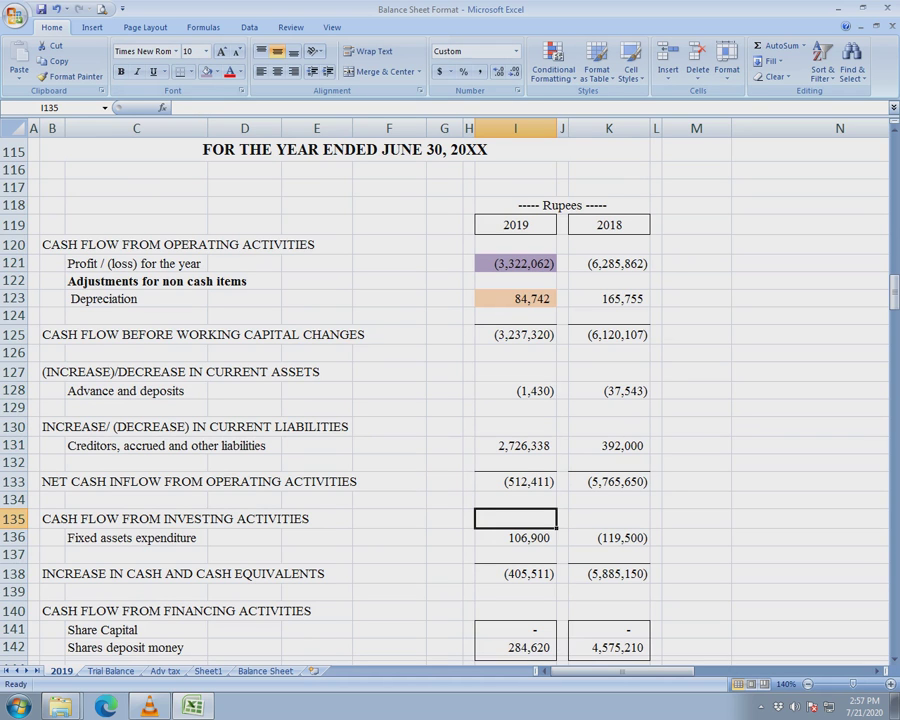
# Step: Inspect the 2019 cash flow formulas for fixed assets expenditure and the increase in cash and cash equivalents
pyautogui.press('Down')
pyautogui.press('Down')
pyautogui.press('Up')
pyautogui.press('F2')
pyautogui.press('Return')
pyautogui.press('Down')
pyautogui.press('Down')
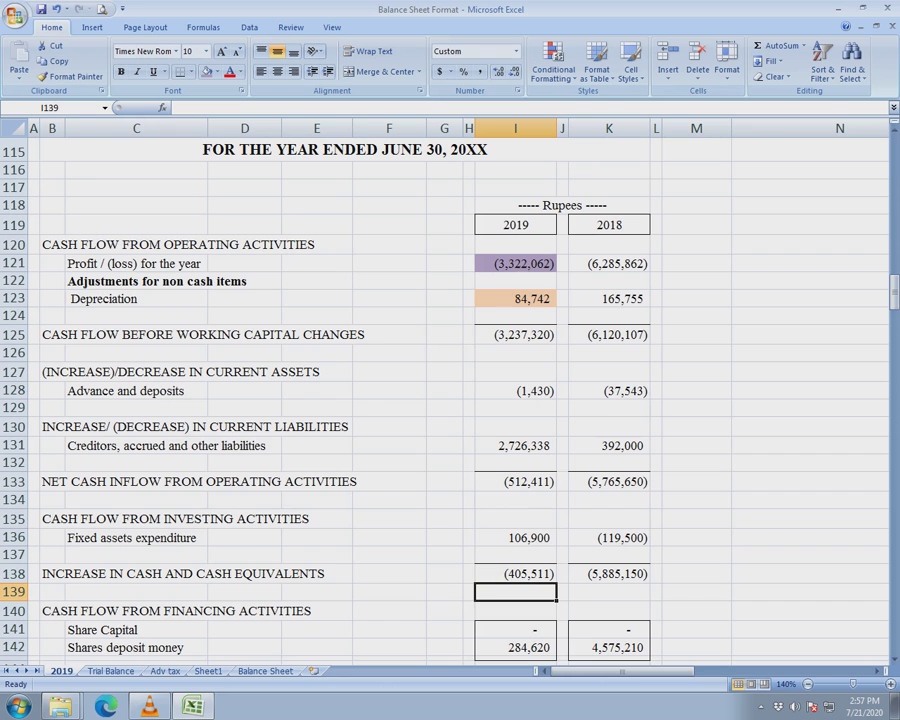
# Step: Inspect the 2019 cash flow formulas for shares deposit money, the beginning cash balance and the year-end cash balance
pyautogui.press('Down')
pyautogui.press('Down')
pyautogui.press('Down')
pyautogui.press('Down')
pyautogui.press('Up')
pyautogui.press('F2')
pyautogui.press('Return')
pyautogui.press('Down')
pyautogui.press('Down')
pyautogui.press('Down')
pyautogui.press('Down')
pyautogui.press('Down')
pyautogui.press('Down')
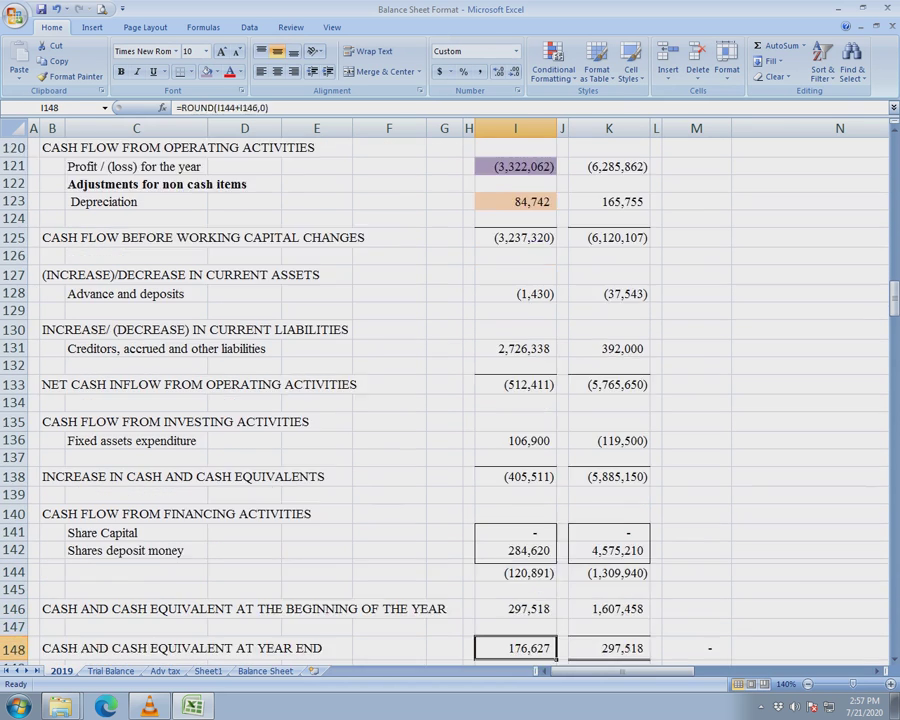
# Step: Inspect the 2019 cash flow formula for the subtotal after financing activities, above the beginning cash balance
pyautogui.press('Up')
pyautogui.press('Up')
pyautogui.press('Up')
pyautogui.press('Up')
pyautogui.press('F2')
pyautogui.press('Escape')
pyautogui.press('Down')
pyautogui.press('Down')
pyautogui.press('Down')
pyautogui.press('Down')
pyautogui.press('Down')
# Step: Trace the 2019 beginning cash balance to the 2018 year-end cash balance in the cash flow statement, and fill both cells with blue
pyautogui.press('Up')
pyautogui.press('Up')
pyautogui.press('Up')
pyautogui.press('Up')
pyautogui.press('Up')
pyautogui.press('F2')
pyautogui.press('Escape')
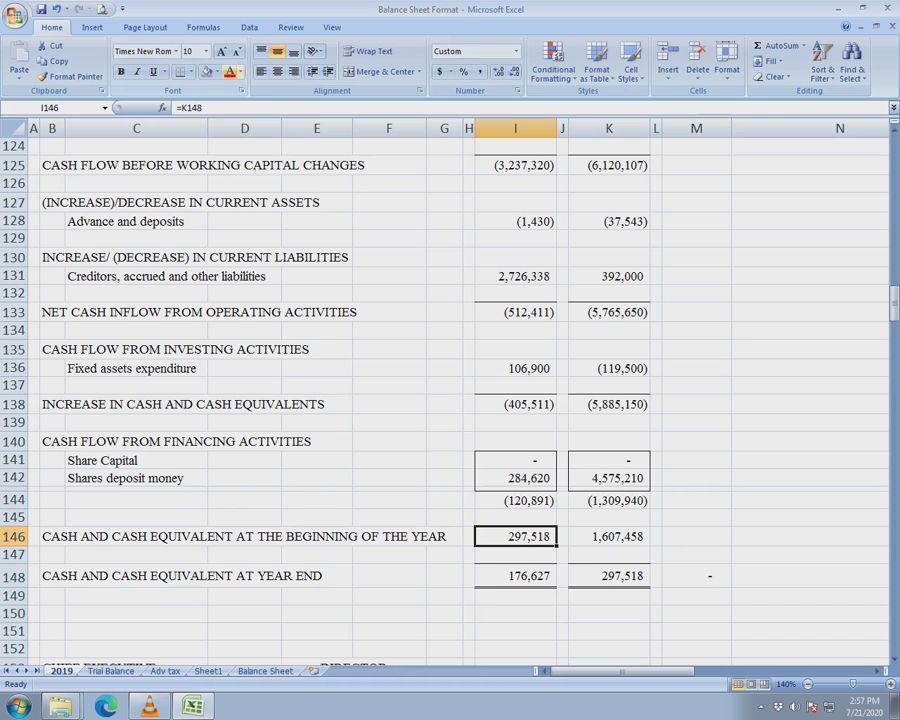
pyautogui.click(217, 72)
pyautogui.press('Escape')
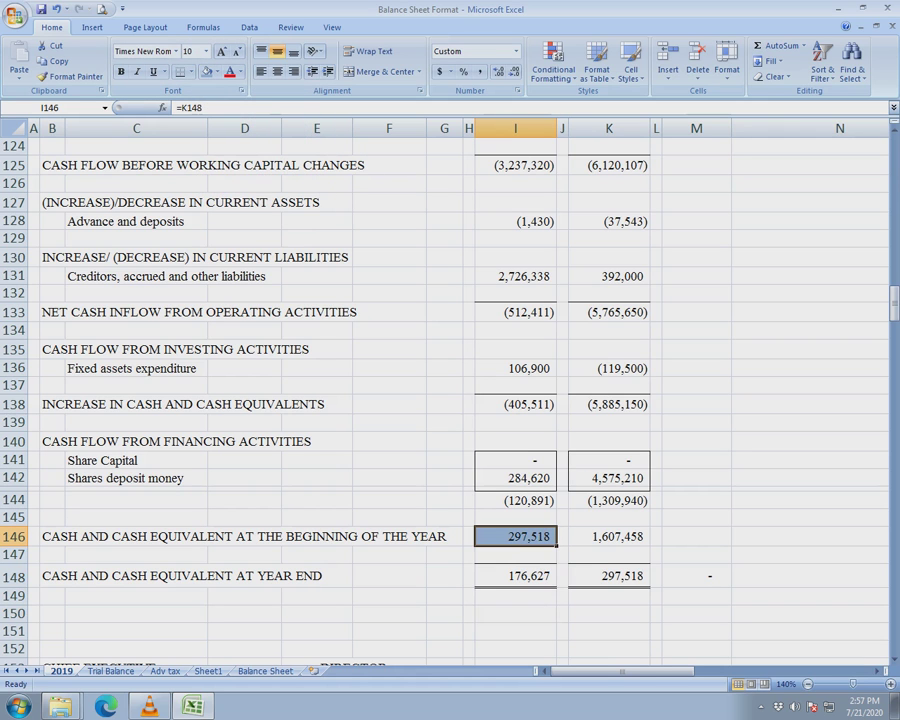
pyautogui.keyDown('ctrl'); pyautogui.click(609, 576); pyautogui.keyUp('ctrl')
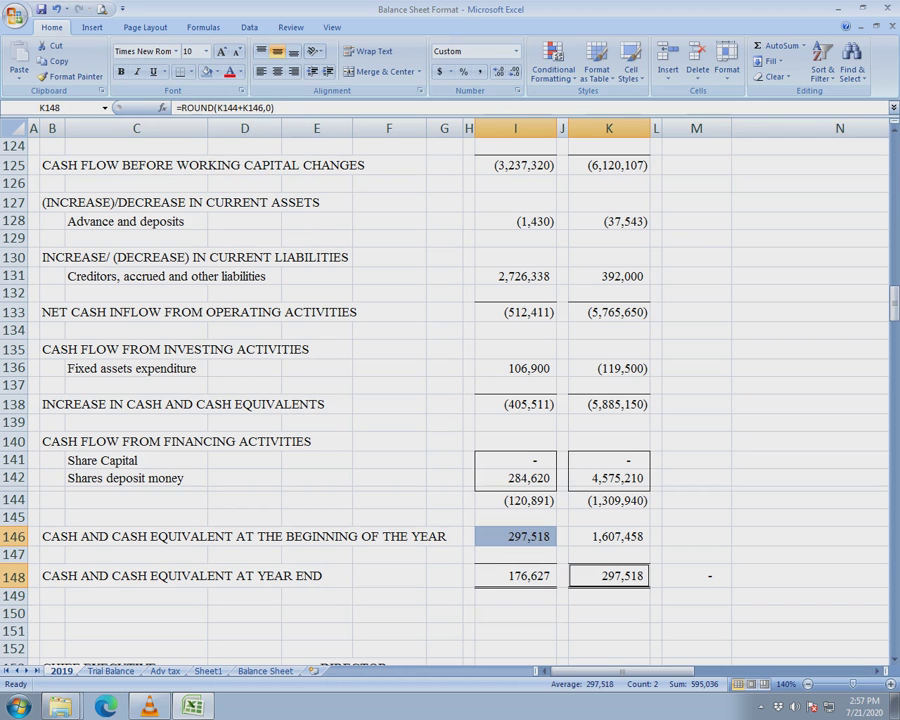
pyautogui.keyDown('ctrl'); pyautogui.click(609, 576); pyautogui.keyUp('ctrl')
# Step: Recheck the 2019 cash flow formulas for the year-end cash balance and shares deposit money
pyautogui.doubleClick(515, 576)
pyautogui.press('Escape')
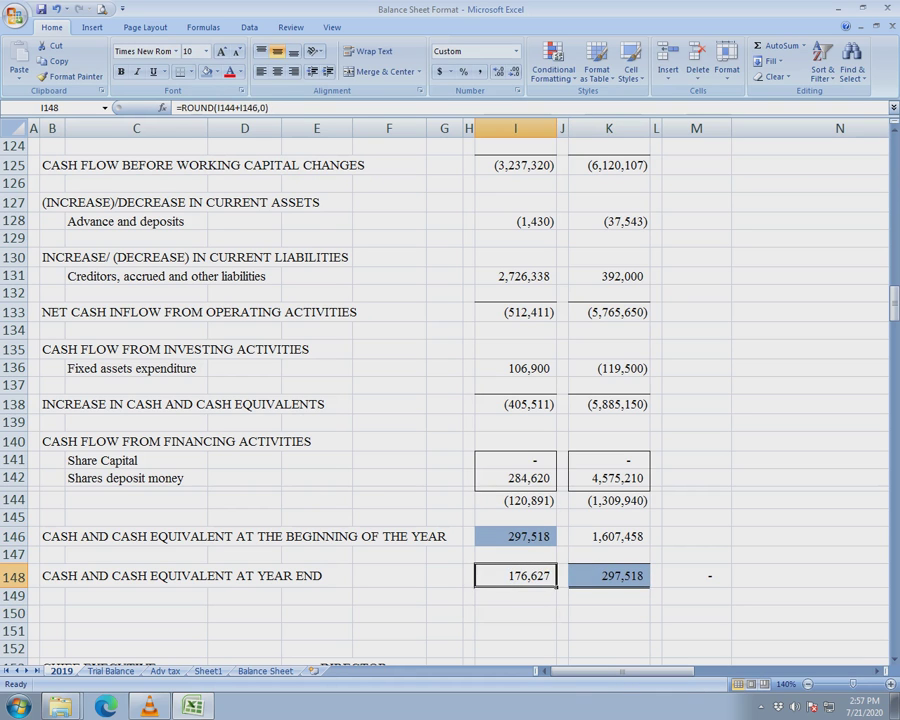
pyautogui.click(515, 478)
pyautogui.press('F2')
pyautogui.press('Escape')
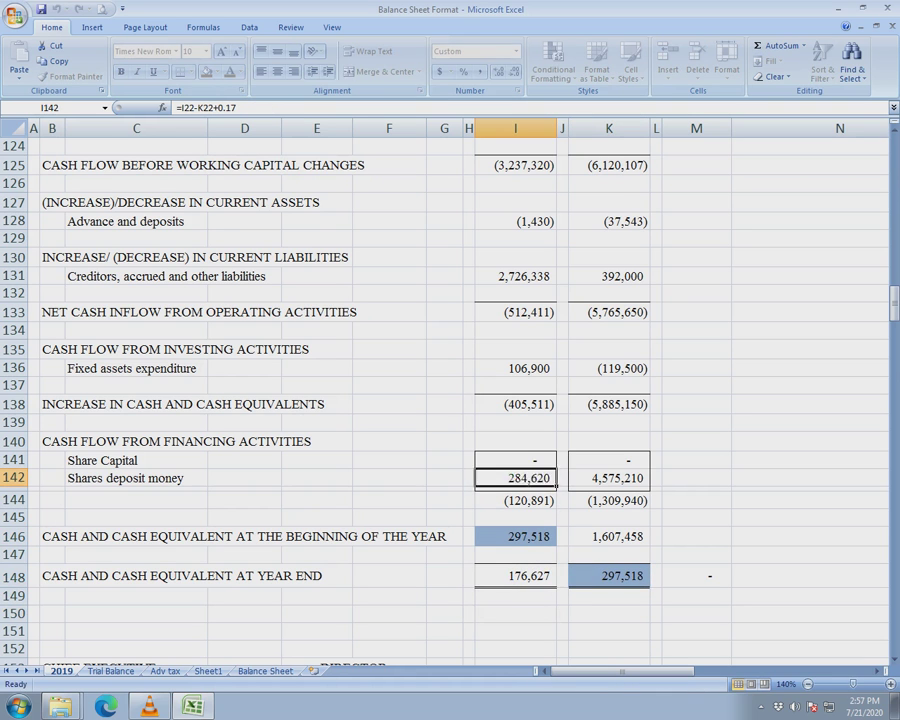
# Step: Inspect the 2019 formulas for the first shareholder's paid-up capital in note 03 and for advance from others in note 04
pyautogui.scroll(-14, 450, 400)
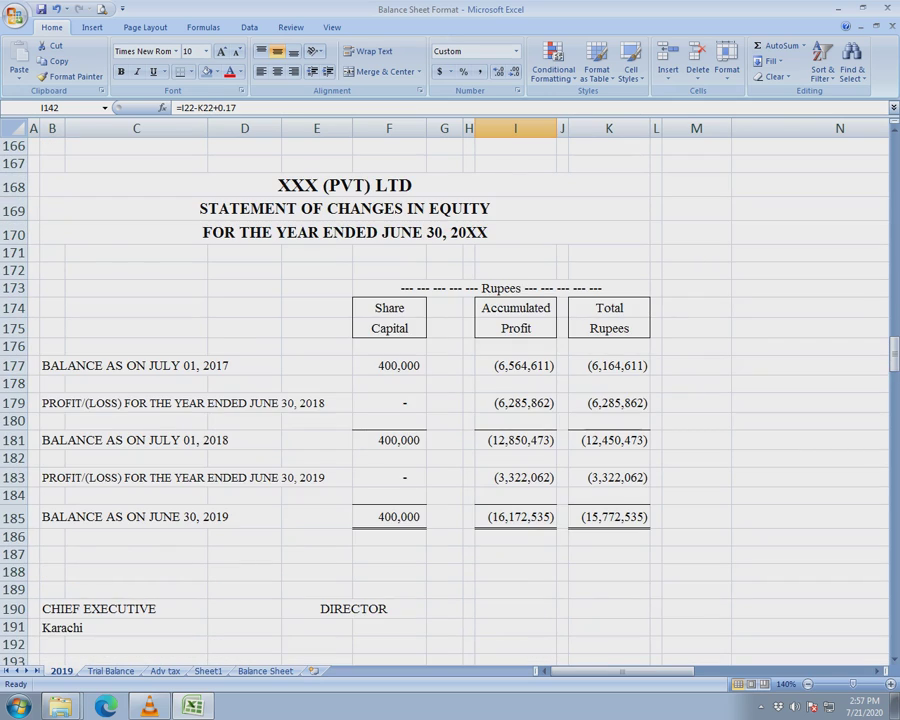
pyautogui.scroll(-20, 450, 400)
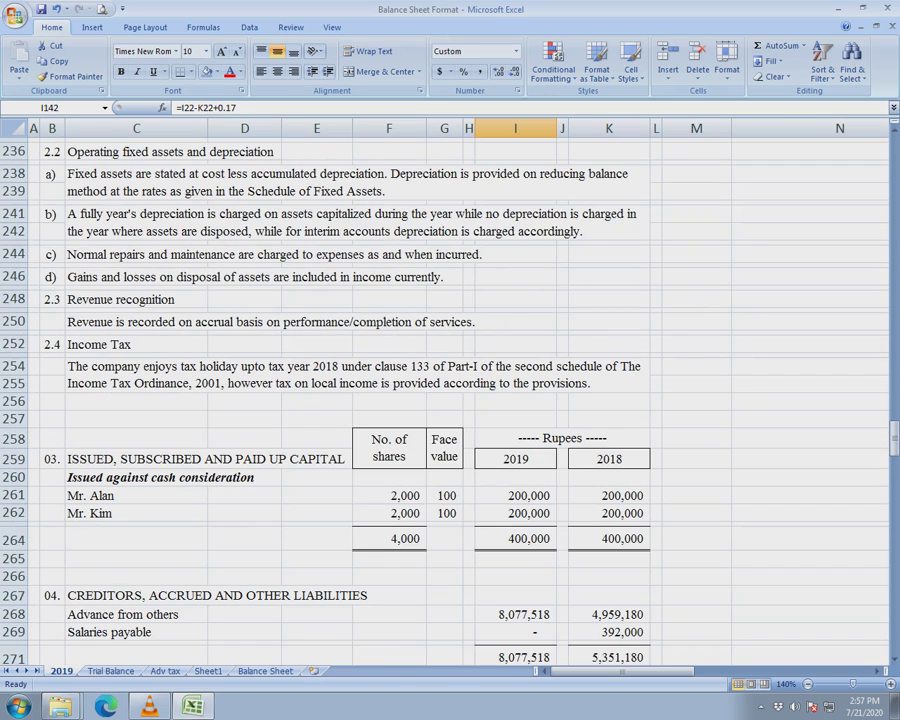
pyautogui.doubleClick(515, 496)
pyautogui.press('Escape')
pyautogui.scroll(-5, 515, 496)
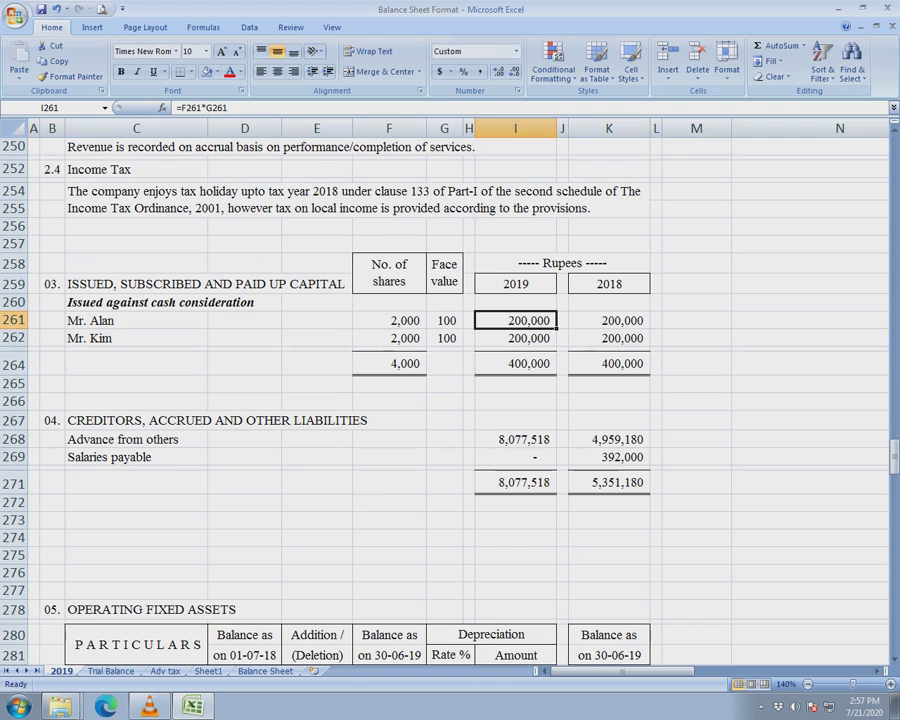
pyautogui.click(515, 440)
pyautogui.press('F2')
pyautogui.press('Escape')
pyautogui.press('F2')
pyautogui.press('Escape')
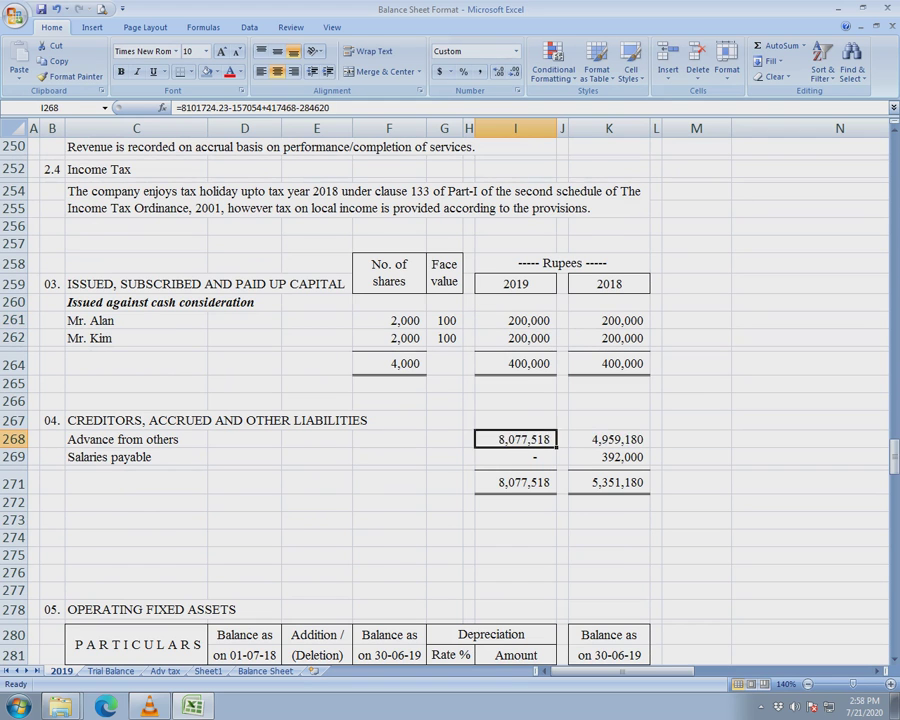
# Step: Inspect the computer equipment opening balance and addition/deletion formula in the operating fixed assets note
pyautogui.scroll(-3, 450, 400)
pyautogui.click(245, 543)
pyautogui.press('F2')
pyautogui.press('Escape')
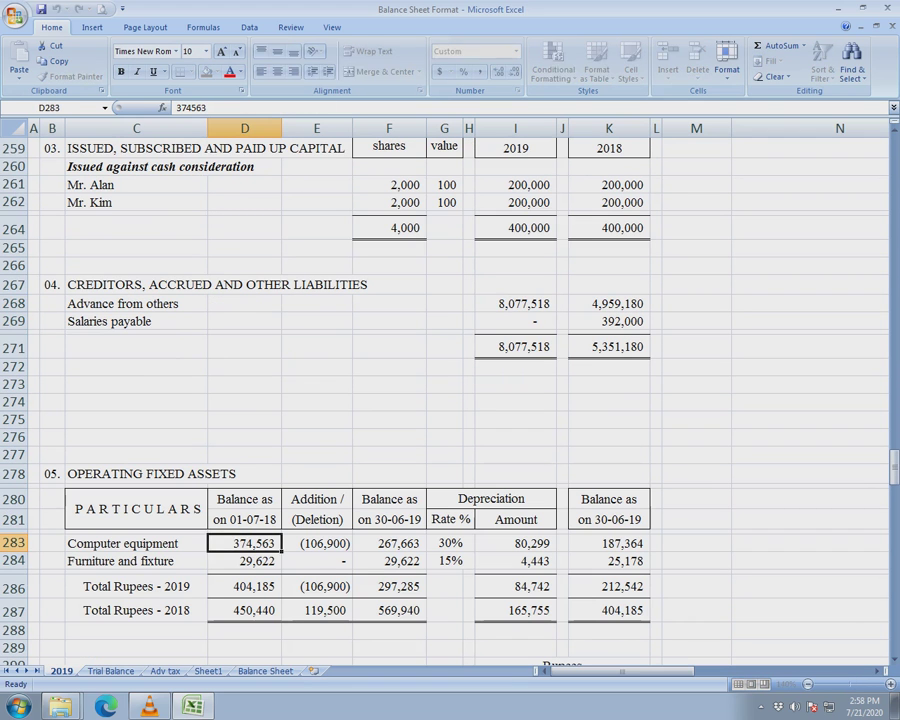
pyautogui.click(317, 543)
pyautogui.press('F2')
pyautogui.press('Escape')
# Step: Trace the 2019 cost of revenue depreciation in note 5.1 to the computer equipment depreciation amount, and fill both cells with blue
pyautogui.scroll(-3, 450, 400)
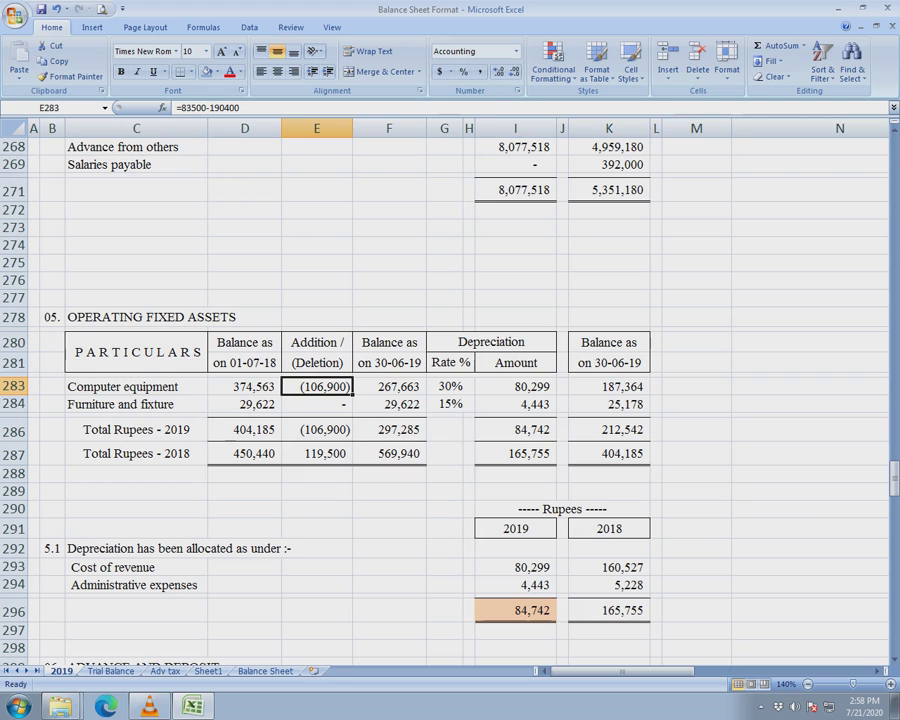
pyautogui.click(516, 567)
pyautogui.press('F2')
pyautogui.press('Escape')
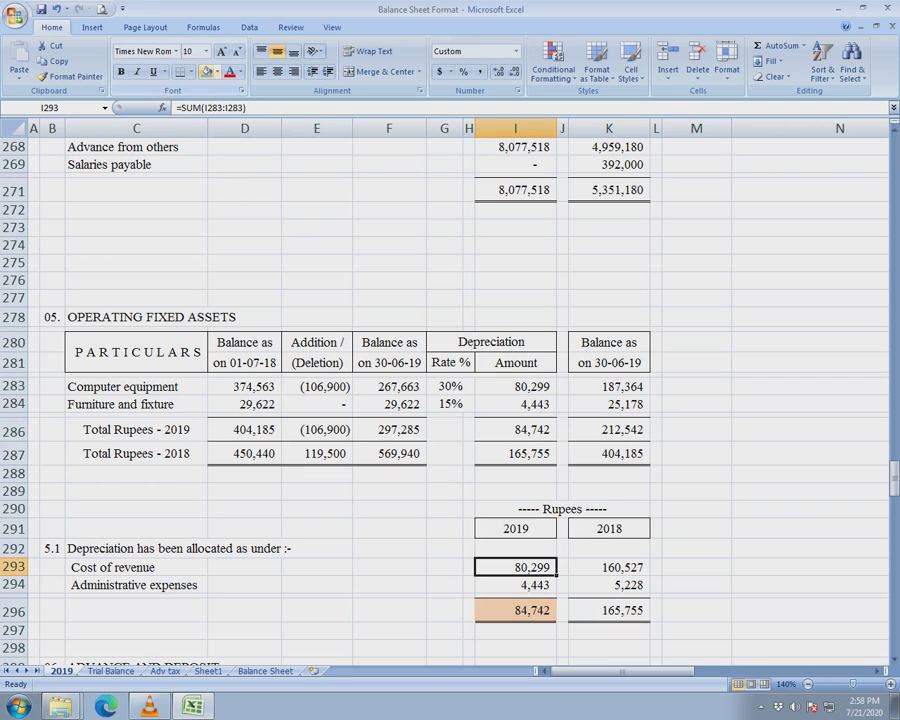
pyautogui.press('F4')
pyautogui.press('F2')
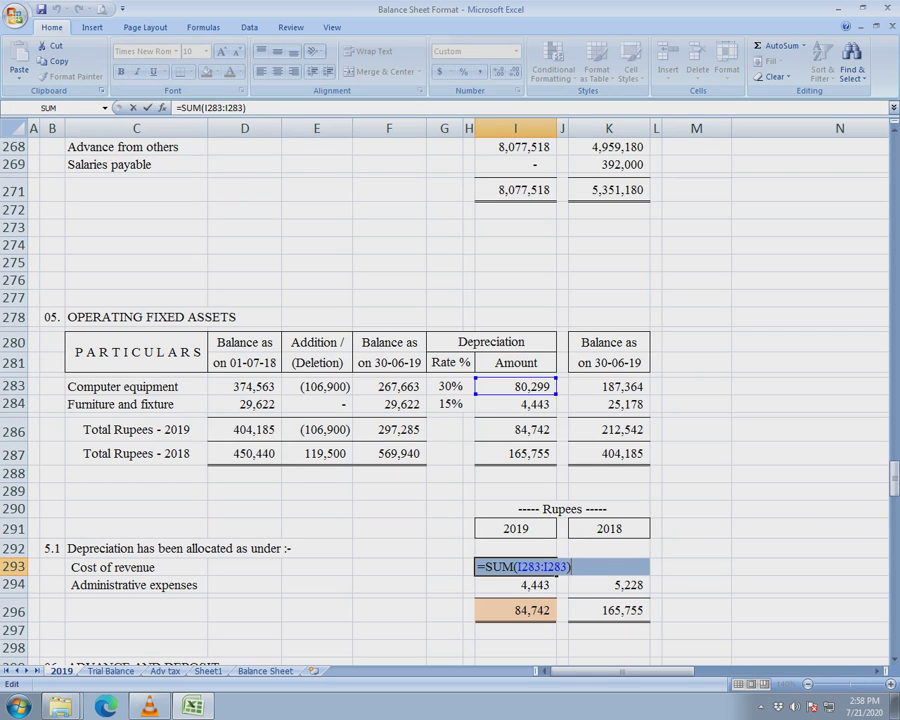
pyautogui.press('Escape')
pyautogui.click(516, 387)
pyautogui.press('F4')
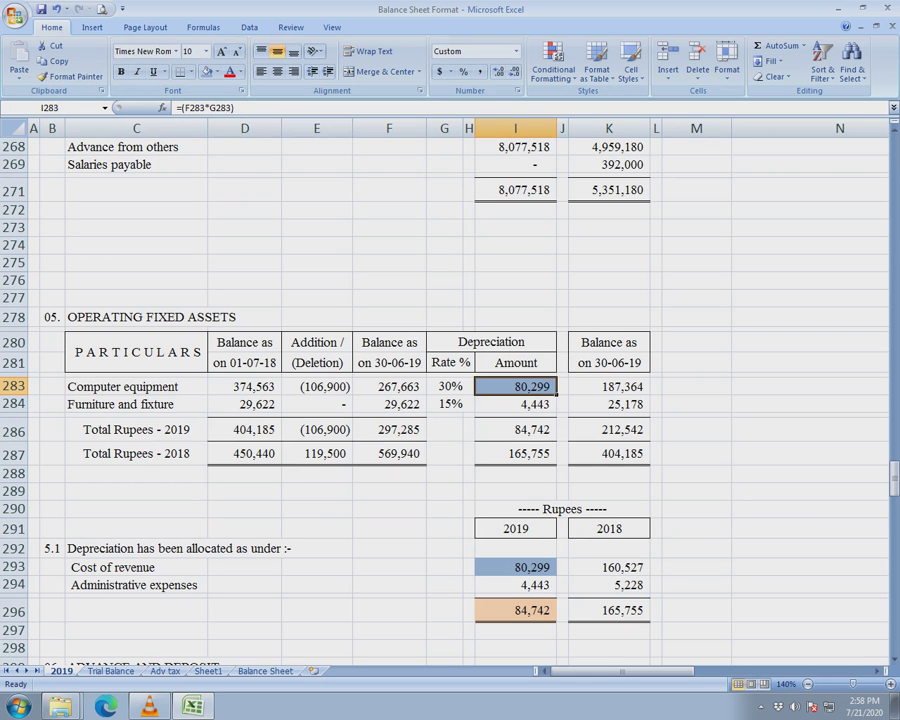
# Step: Trace the 2019 administrative expenses depreciation in note 5.1 to the furniture and fixture depreciation amount, and fill both cells with tan
pyautogui.click(516, 585)
pyautogui.press('F2')
pyautogui.press('Escape')
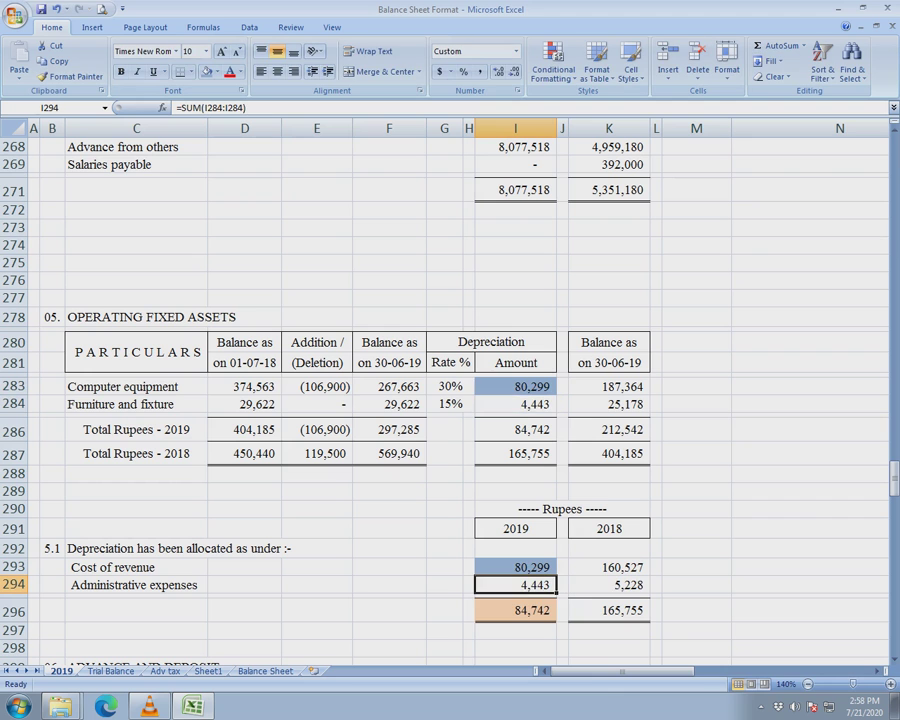
pyautogui.keyDown('ctrl'); pyautogui.click(516, 405); pyautogui.keyUp('ctrl')
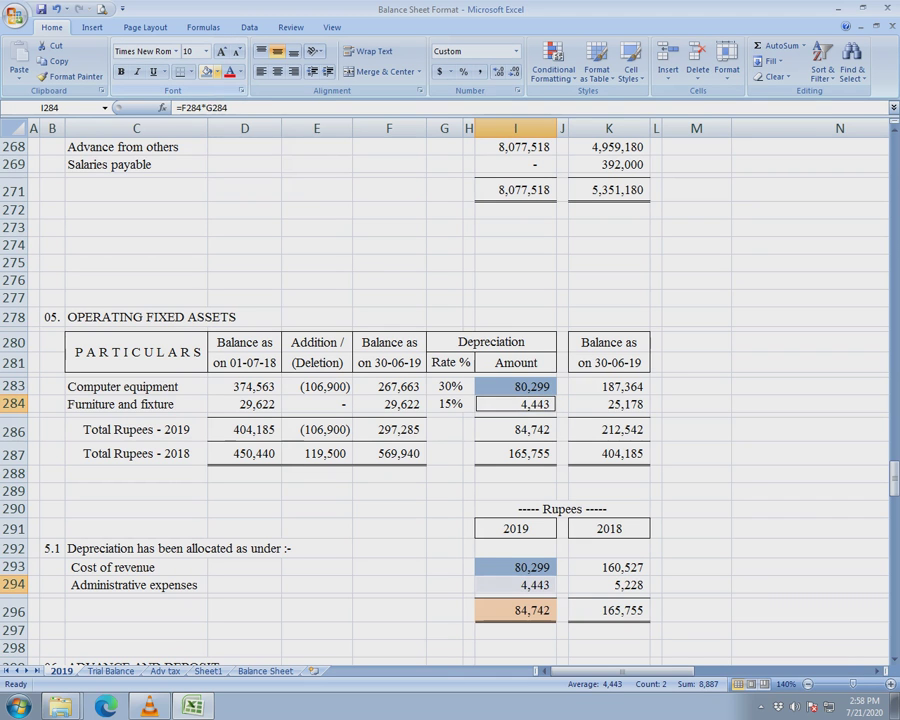
pyautogui.click(216, 72)
pyautogui.click(231, 123)
# Step: Inspect the 2019 formulas for the advance to an individual and advance income tax in the advance and deposit note
pyautogui.scroll(-3, 450, 400)
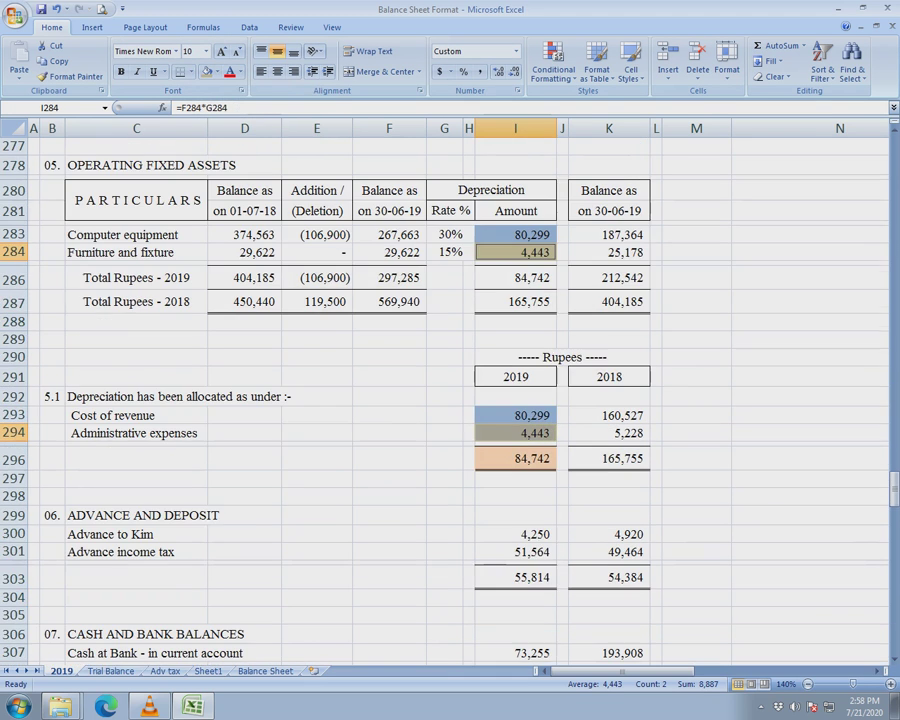
pyautogui.doubleClick(516, 534)
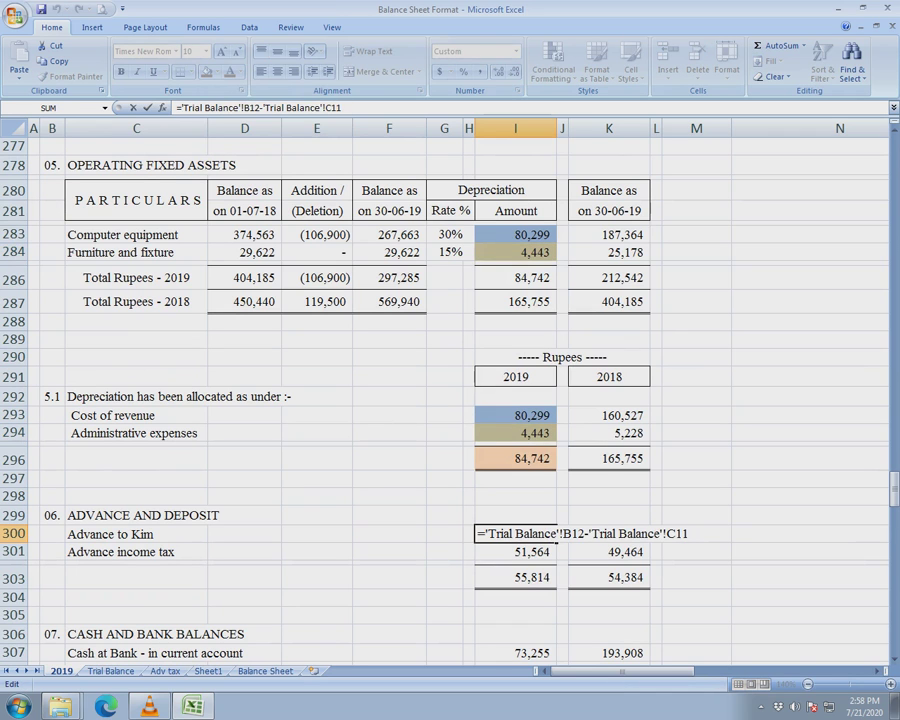
pyautogui.press('Escape')
pyautogui.press('Down')
pyautogui.press('F2')
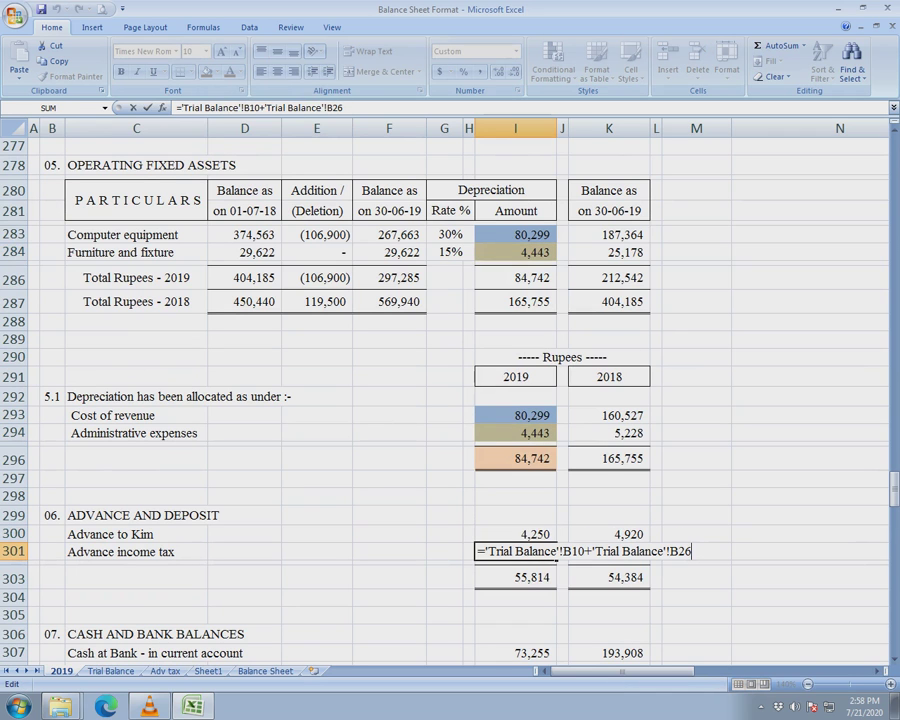
pyautogui.press('Escape')
pyautogui.press('F2')
pyautogui.press('Escape')
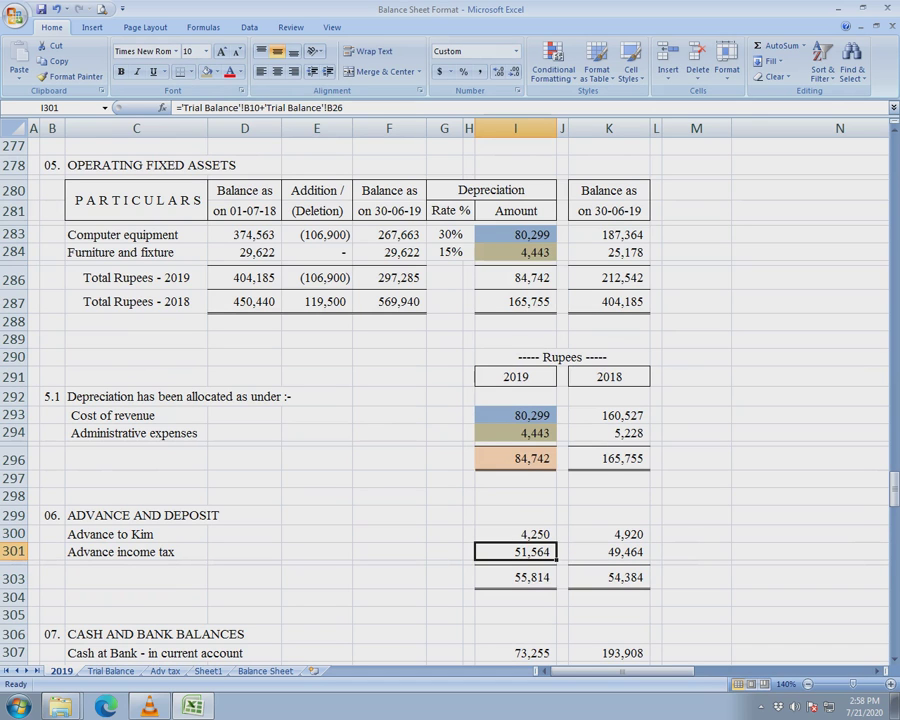
pyautogui.press('F2')
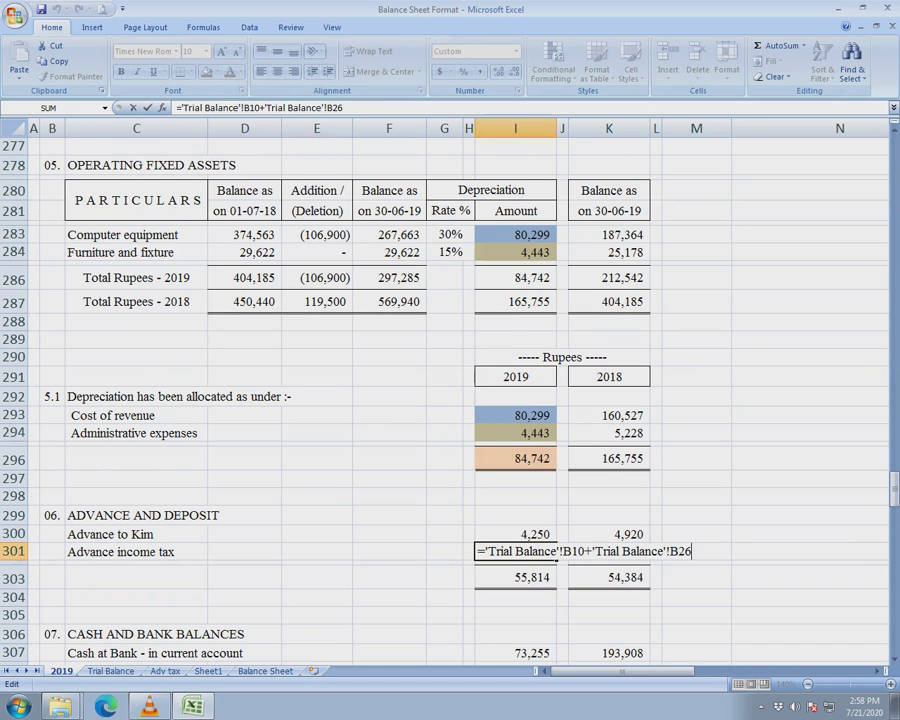
pyautogui.press('Escape')
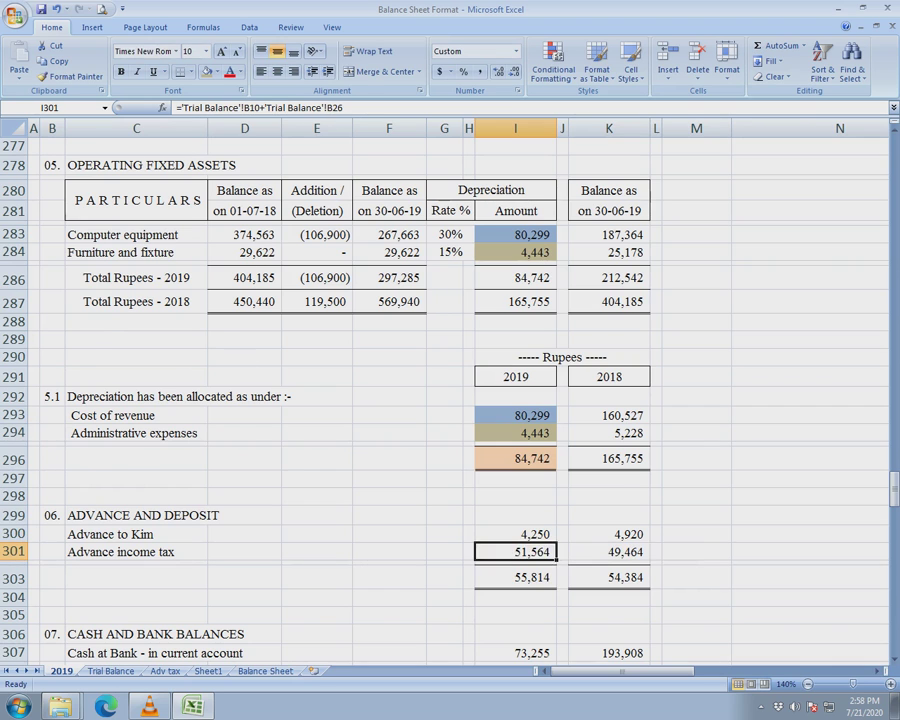
# Step: Trace 2019 advance income tax to the trial balance amounts for Advance Income Tax and Income Tax on Services, and fill all three cells with gray
pyautogui.hotkey('ctrl', '[')
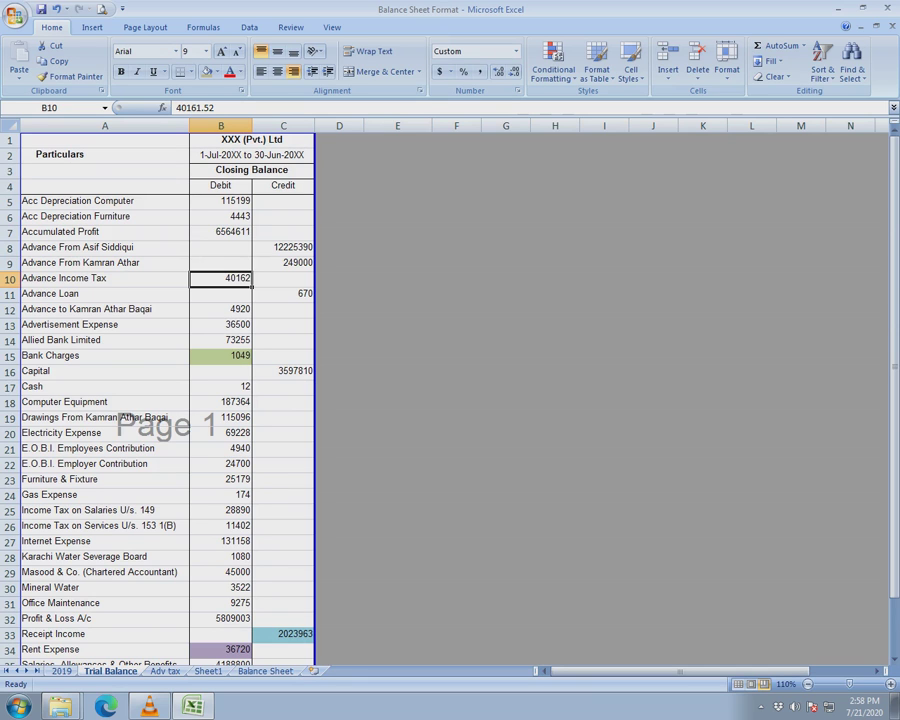
pyautogui.keyDown('ctrl'); pyautogui.click(221, 526); pyautogui.keyUp('ctrl')
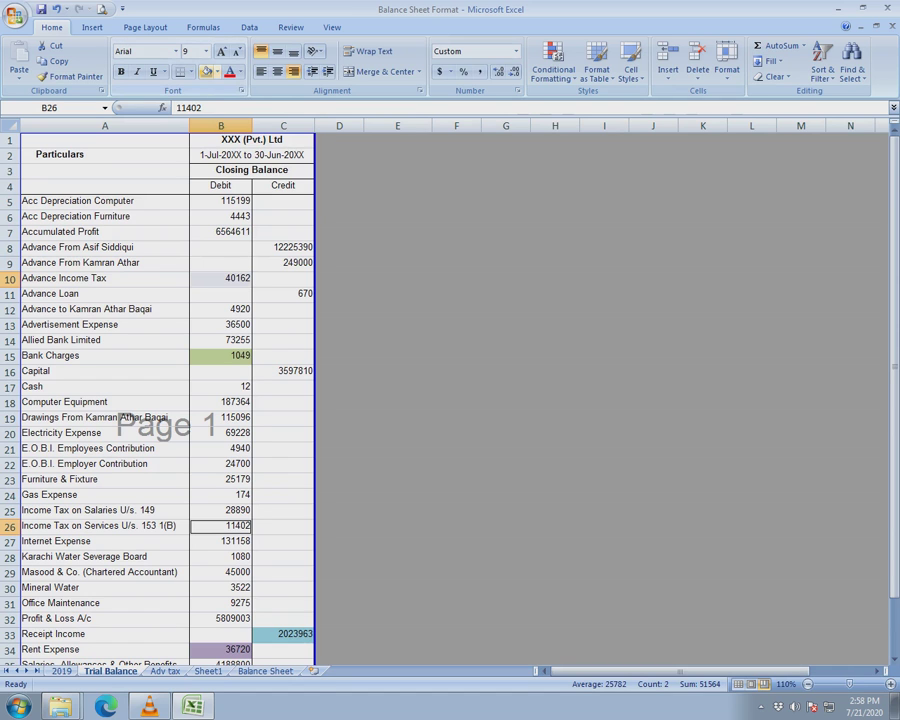
pyautogui.click(216, 72)
pyautogui.click(289, 113)
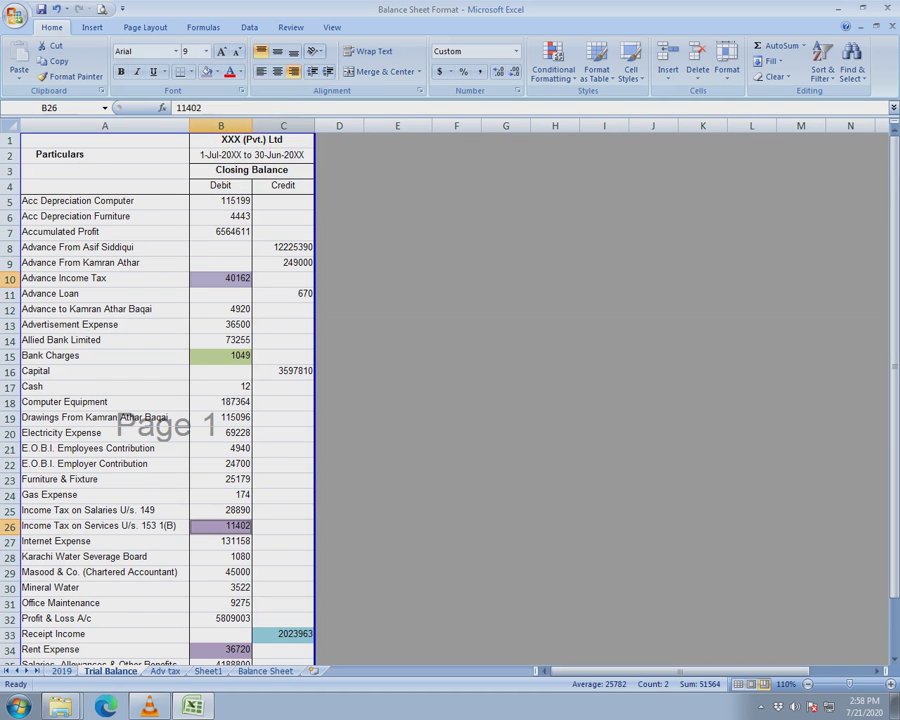
pyautogui.click(216, 72)
pyautogui.click(216, 122)
pyautogui.hotkey('ctrl', 'pageup')
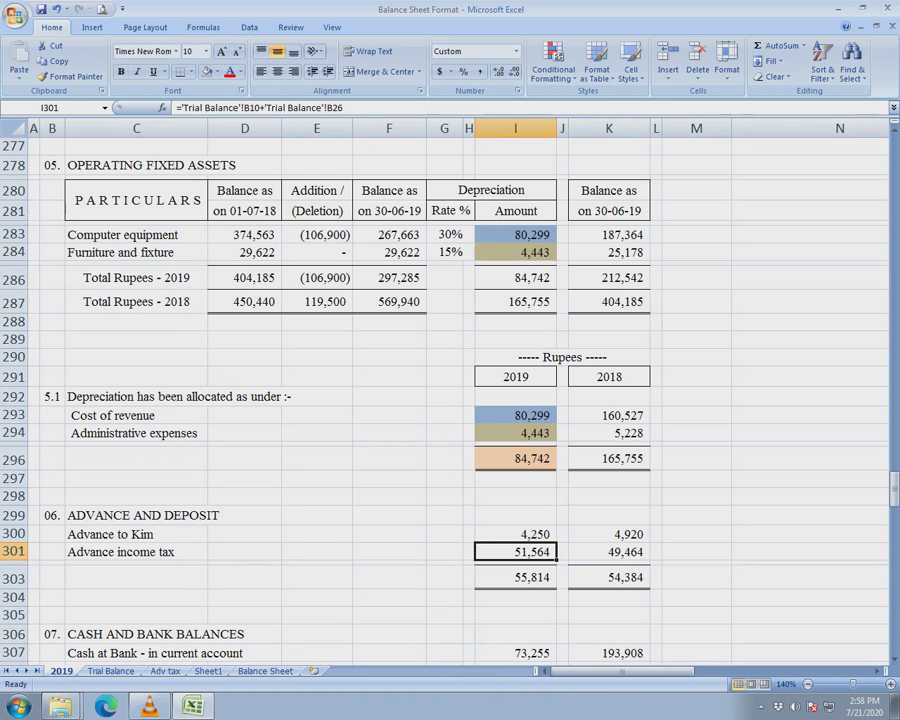
pyautogui.press('F4')
# Step: Inspect the 2019 formulas for cash in hand and cash at bank in the cash and bank balances note
pyautogui.scroll(-6, 450, 400)
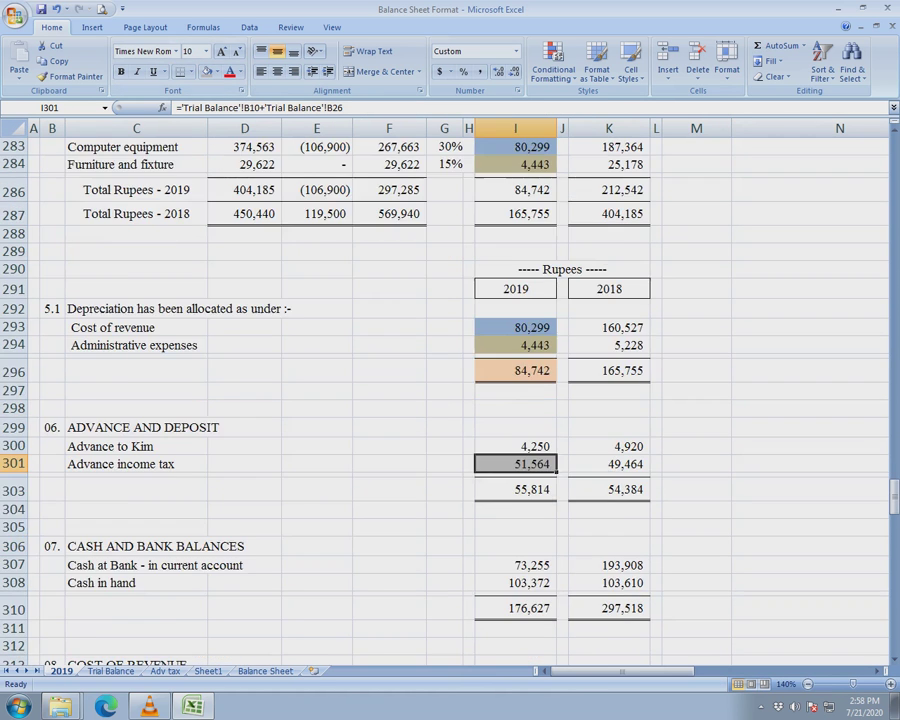
pyautogui.click(516, 367)
pyautogui.press('F2')
pyautogui.press('Escape')
pyautogui.click(516, 349)
pyautogui.press('F2')
pyautogui.press('Escape')
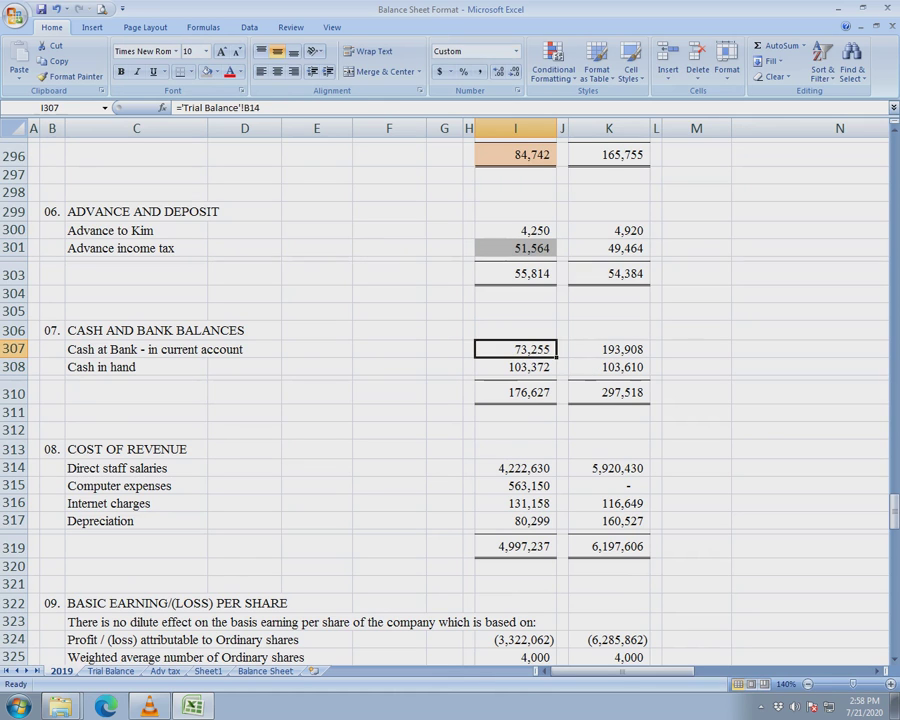
# Step: Trace 2019 cash at bank to the Allied Bank Limited debit in the trial balance, and fill both cells with orange
pyautogui.hotkey('ctrl', '[')
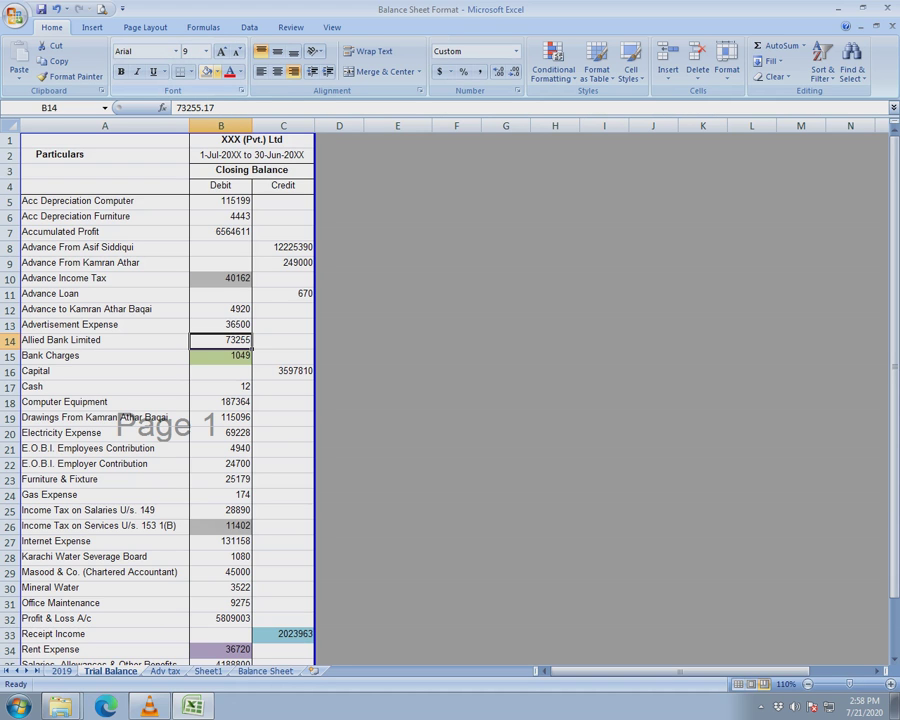
pyautogui.click(214, 72)
pyautogui.click(308, 123)
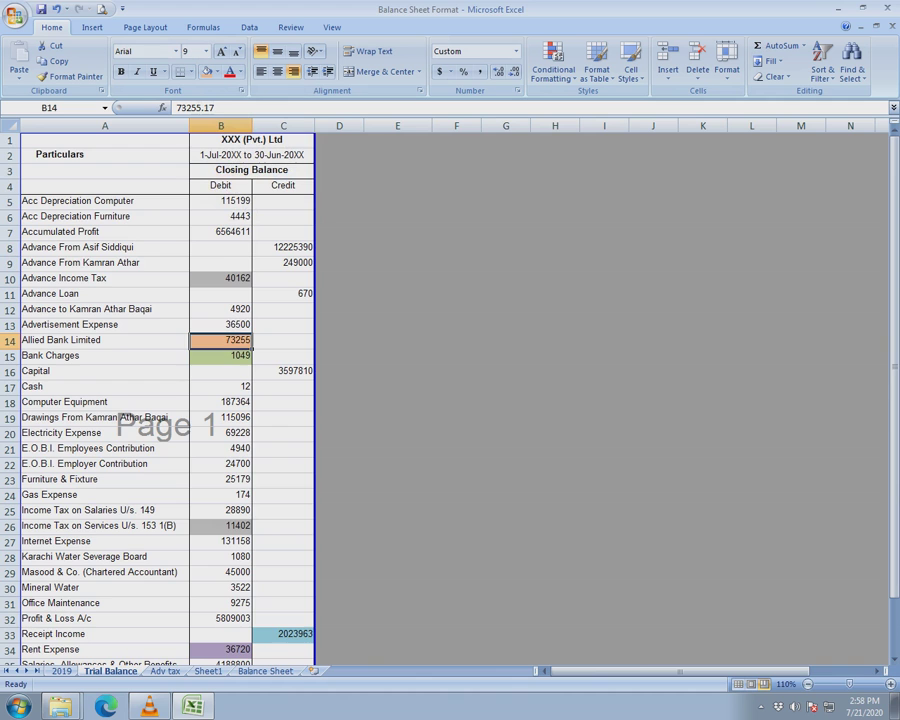
pyautogui.hotkey('ctrl', 'pageup')
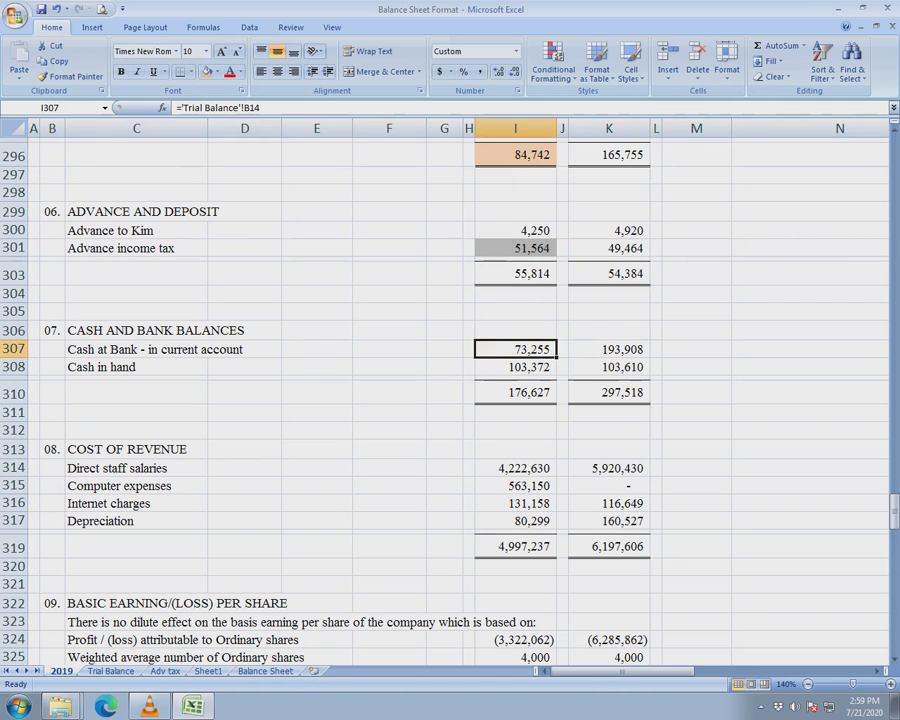
pyautogui.press('F4')
# Step: Review the remaining notes down to the trial balance section, and return through the color-matched statements to the balance sheet
pyautogui.scroll(-5, 460, 400)
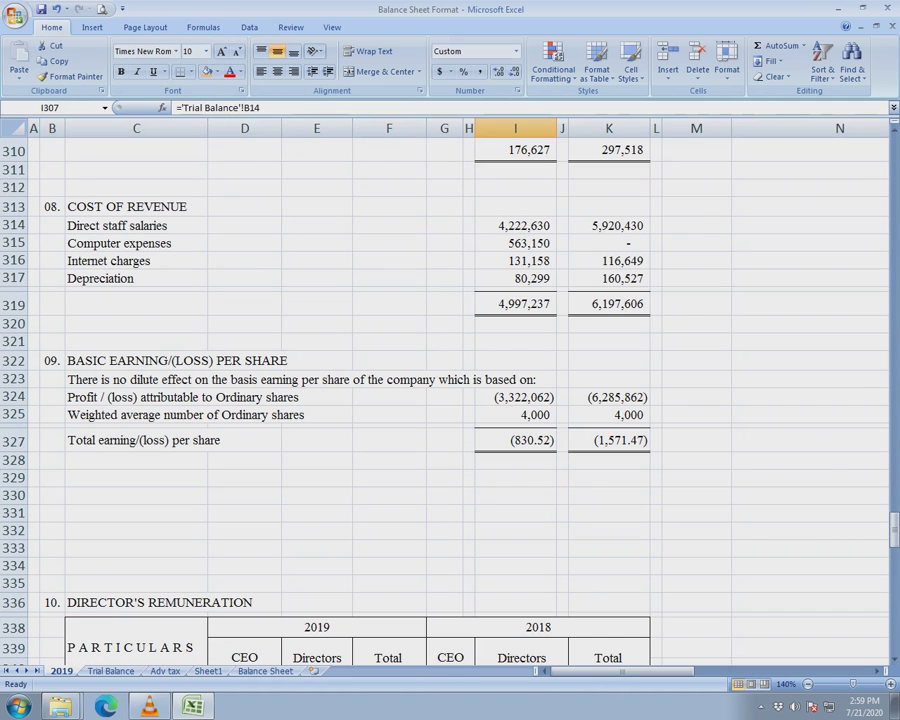
pyautogui.scroll(-20, 450, 400)
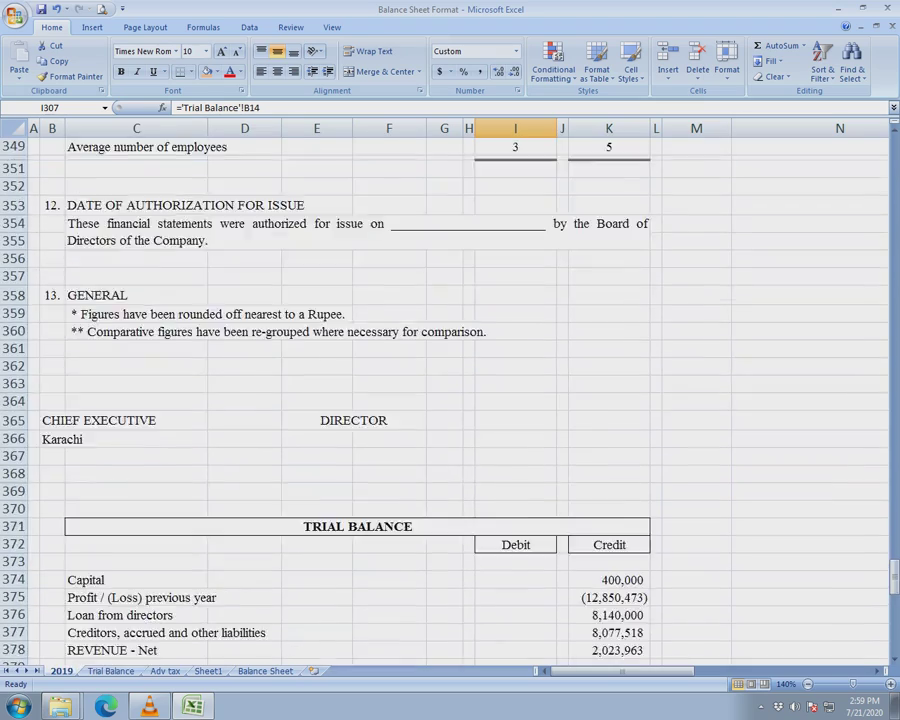
pyautogui.scroll(-2, 450, 400)
pyautogui.scroll(15, 450, 400)
pyautogui.scroll(20, 450, 400)
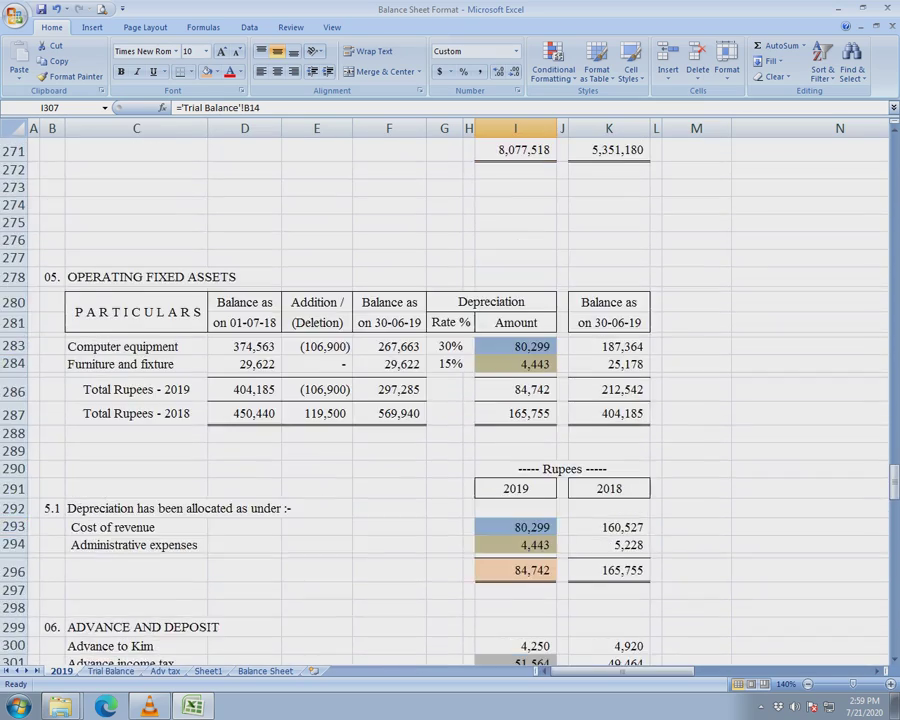
pyautogui.scroll(20, 450, 400)
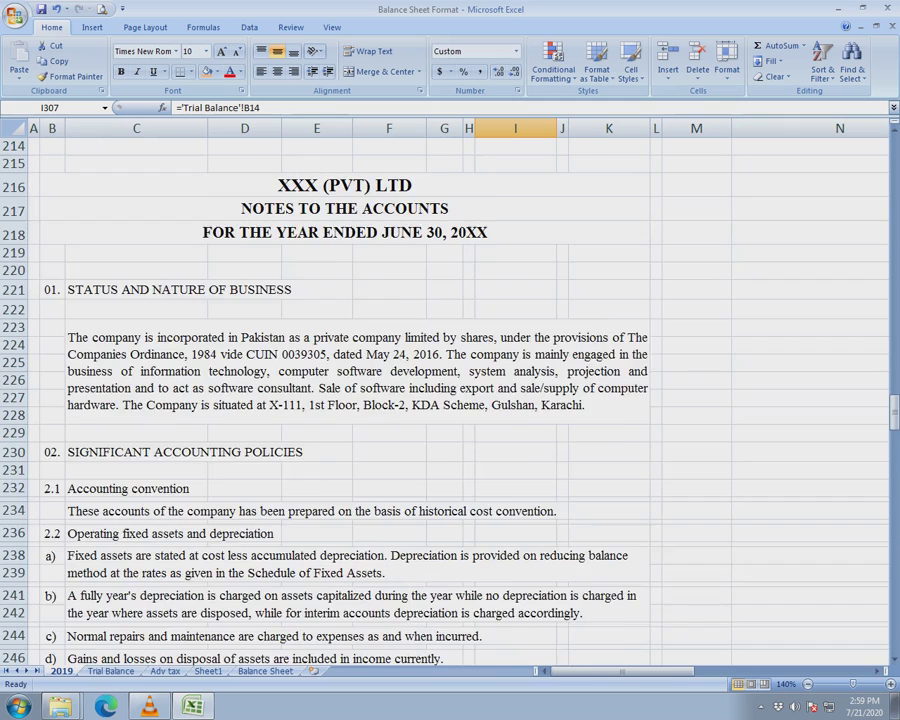
pyautogui.scroll(20, 450, 400)
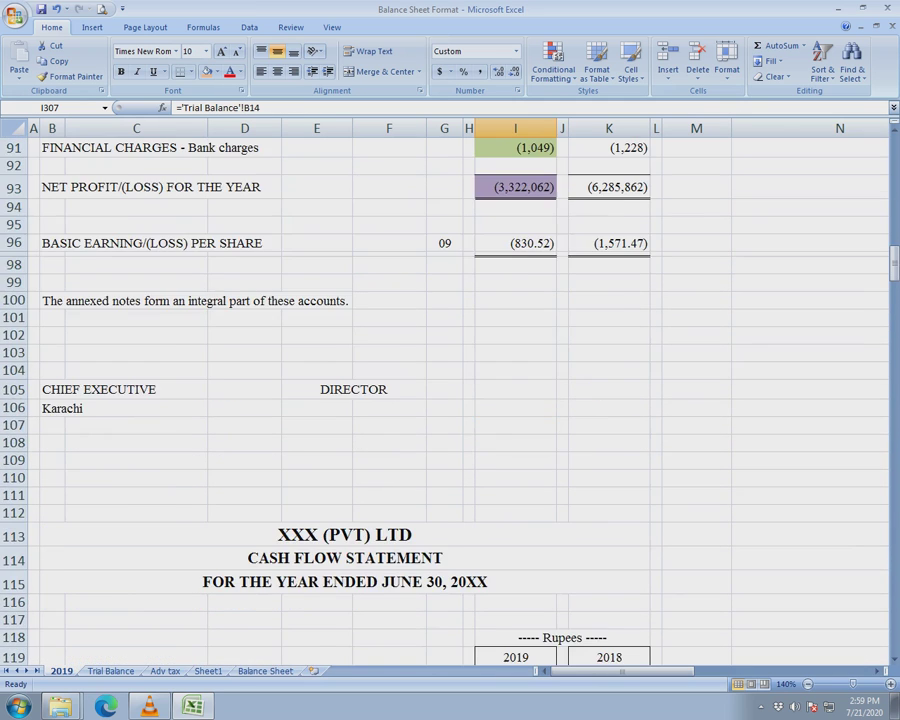
pyautogui.scroll(8, 450, 400)
pyautogui.scroll(-7, 450, 400)
pyautogui.click(149, 706)
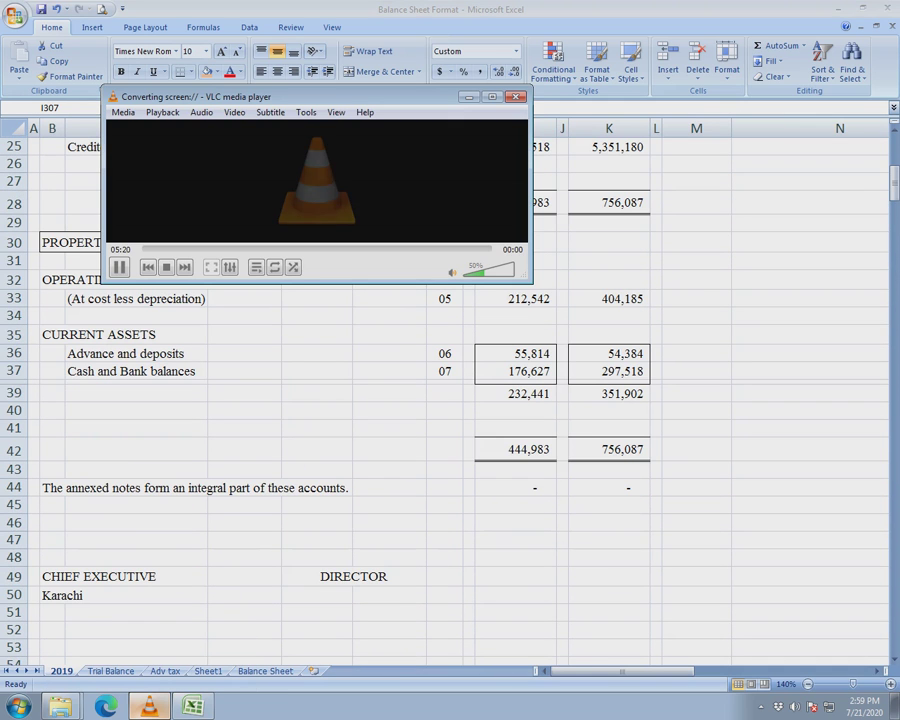